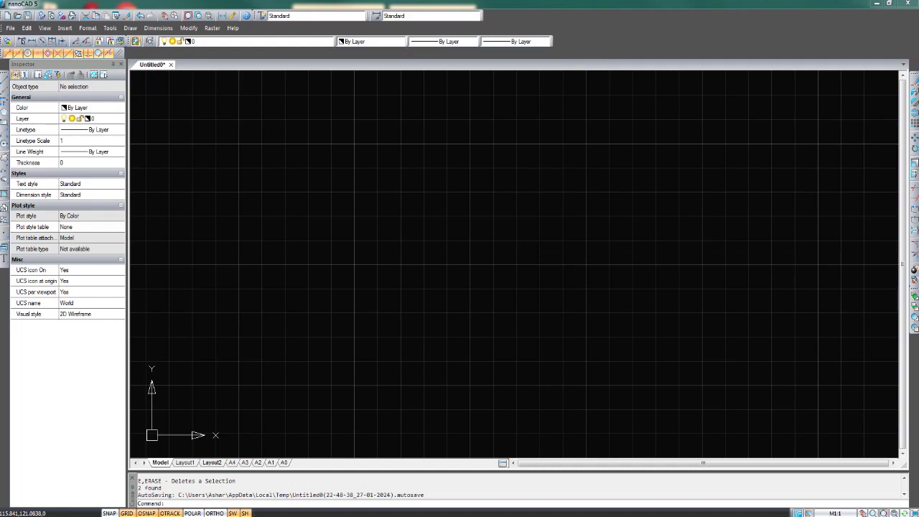
Step: Draw the first rectangle with Rectangle by Two Points
type("l")
key("Return")
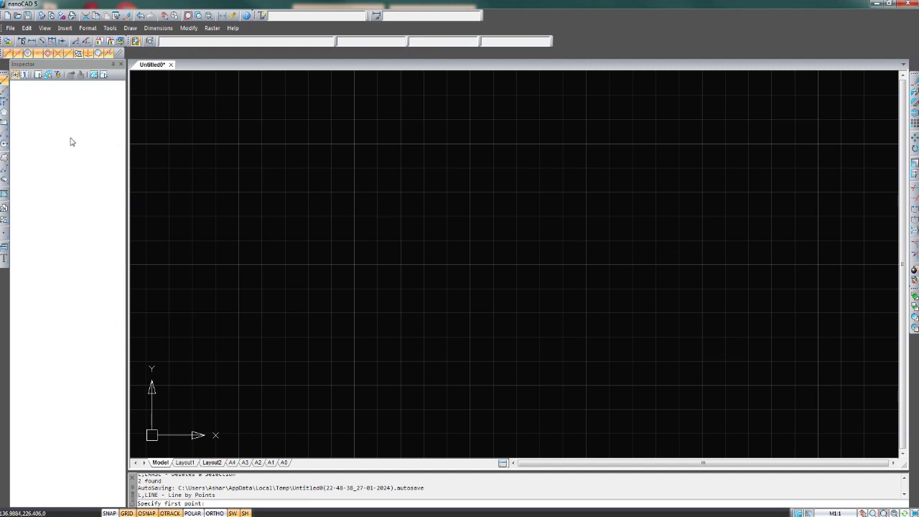
left_click(3, 122)
left_click(334, 190)
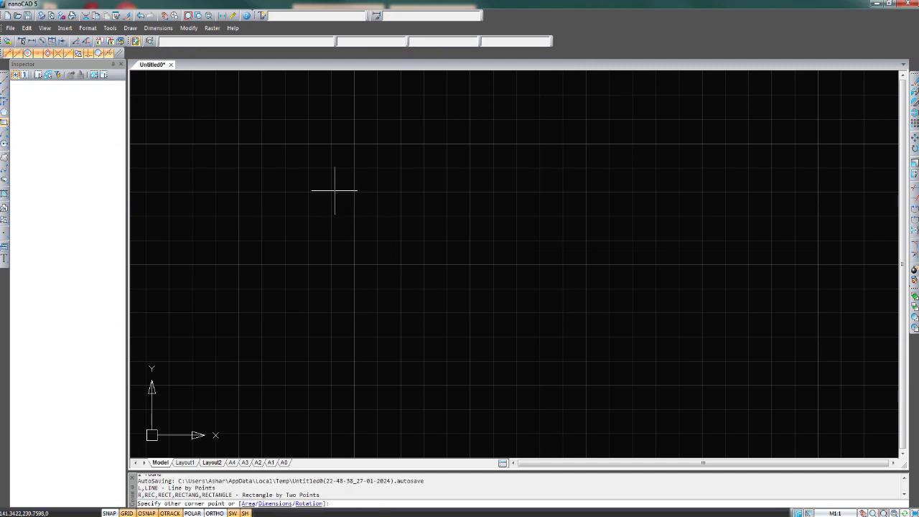
left_click(409, 245)
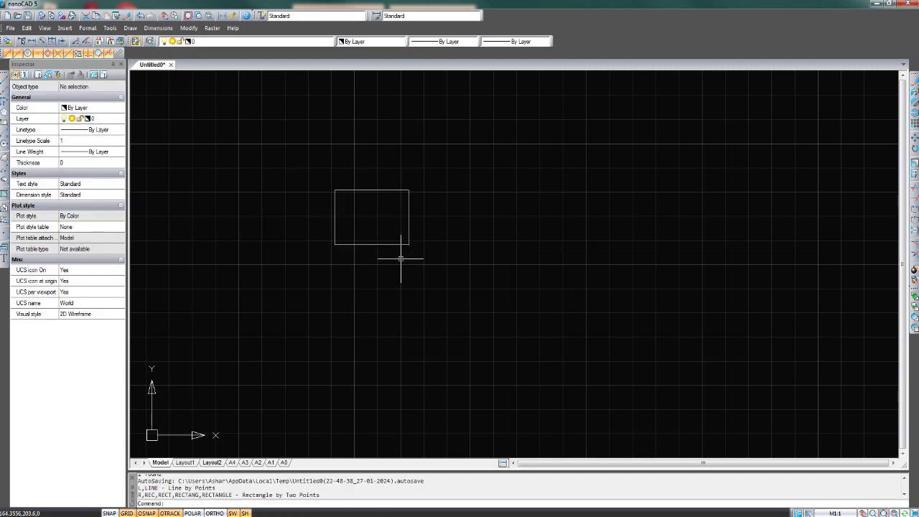
Step: Draw a second rectangle starting at the first rectangle's lower-right corner
key("Return")
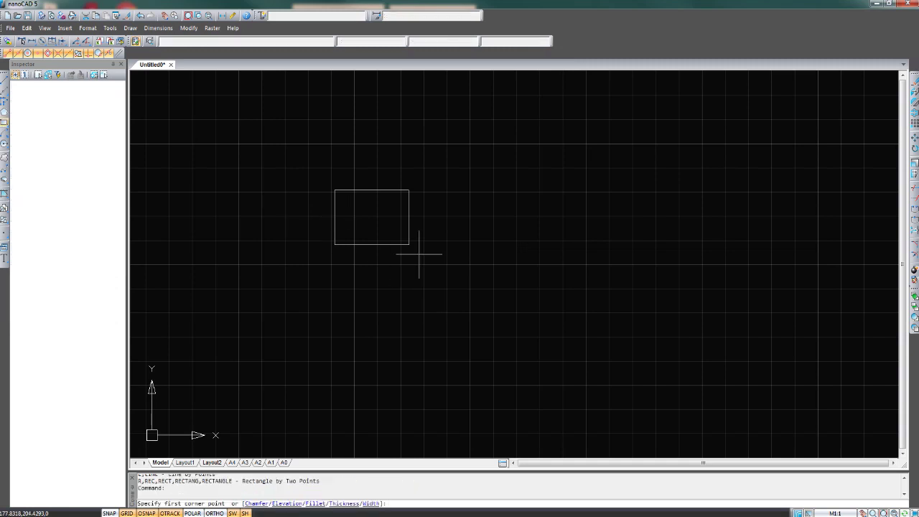
left_click(409, 245)
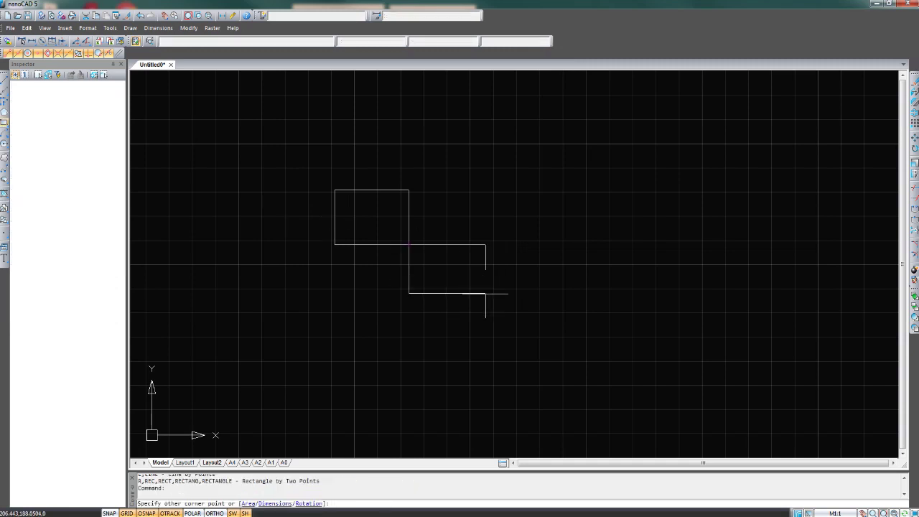
left_click(485, 293)
scroll(417, 265, "up", 5)
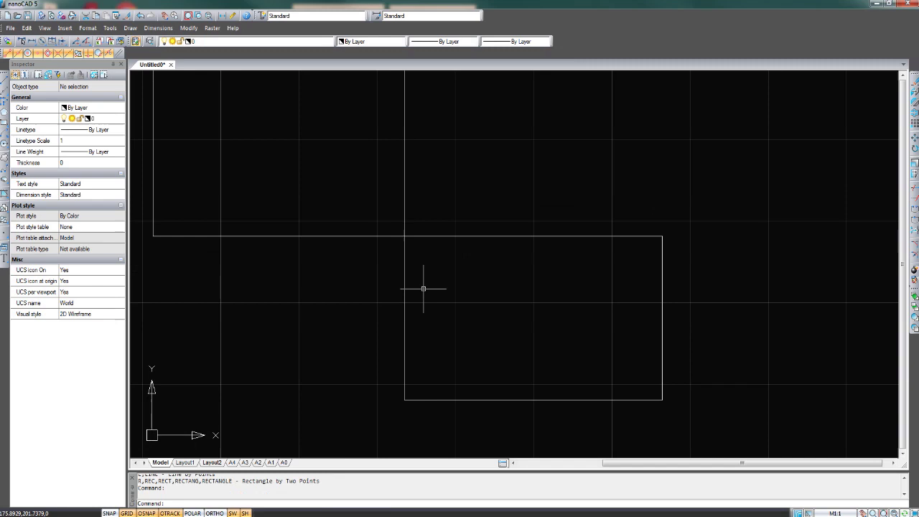
Step: Fillet both rectangle corners at the shared point with the current Fillet settings
type("f")
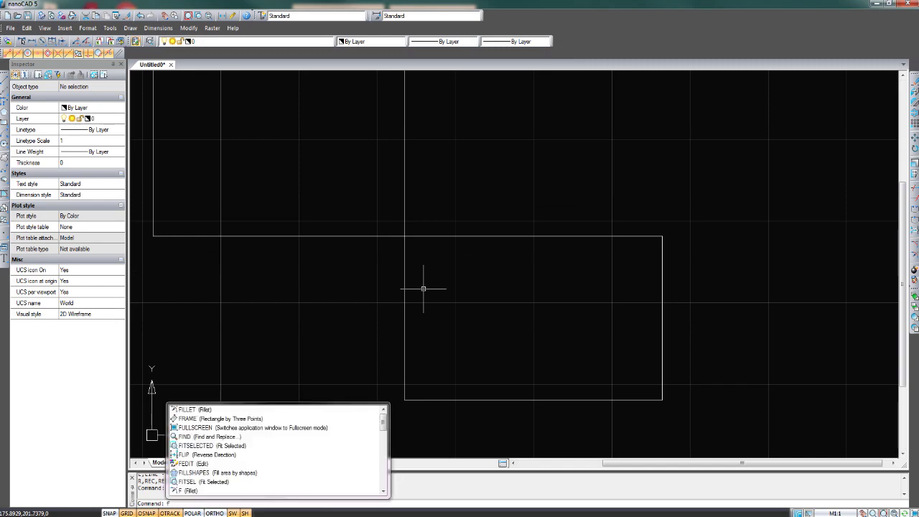
key("Return")
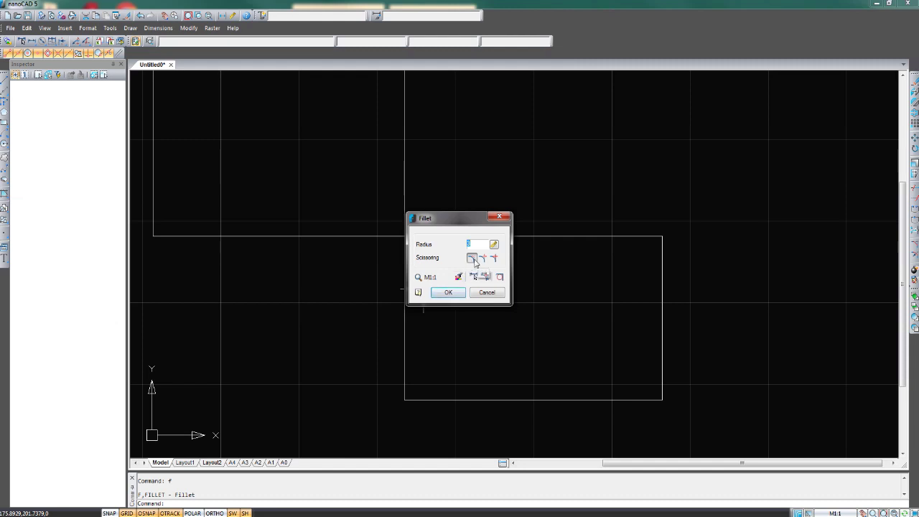
left_click(448, 292)
scroll(413, 248, "up", 3)
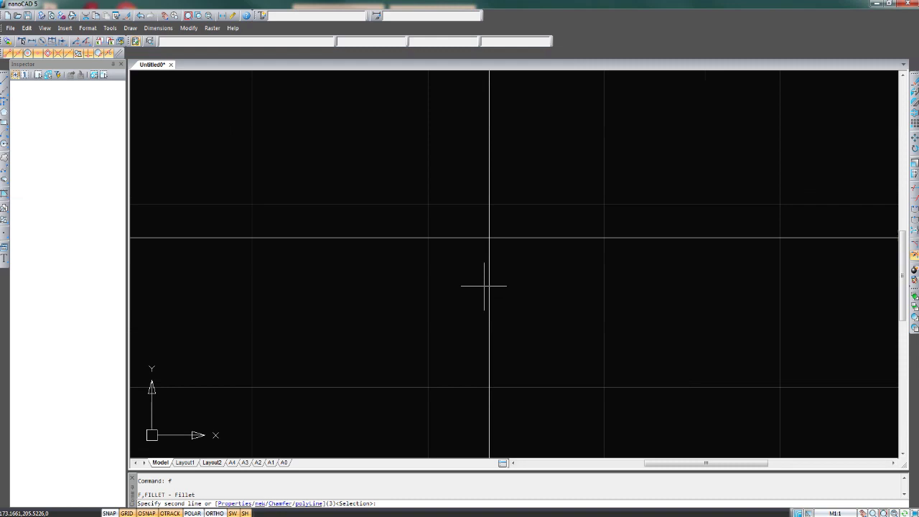
left_click(488, 245)
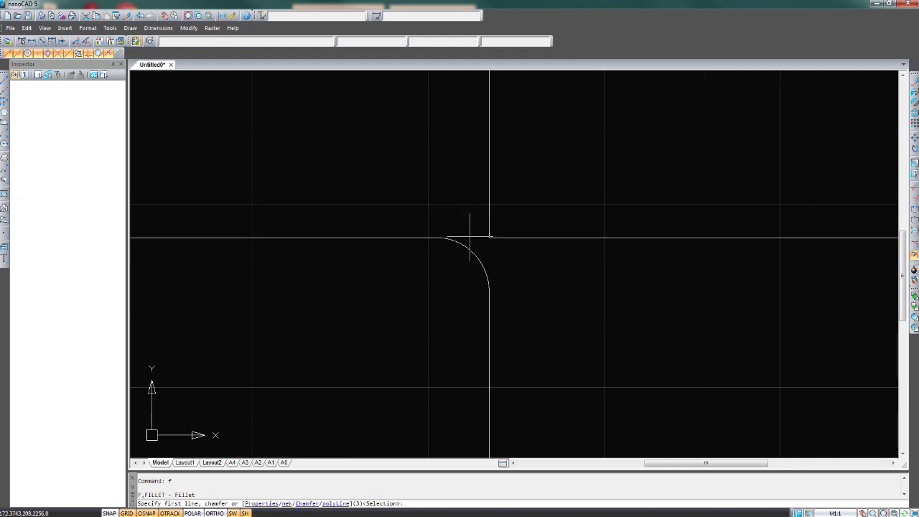
scroll(478, 267, "down", 3)
scroll(476, 273, "up", 3)
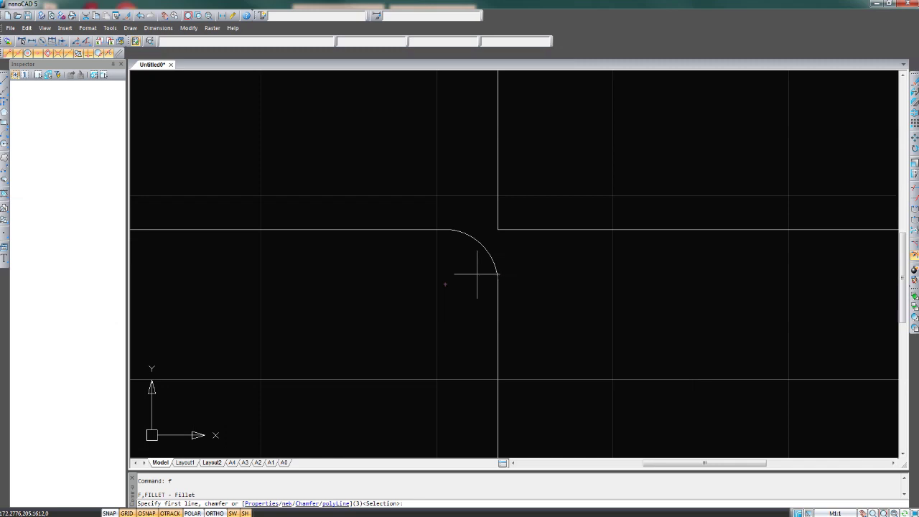
left_click(507, 268)
scroll(503, 272, "down", 2)
left_click(506, 256)
Step: Draw a horizontal line and a vertical line crossing it
scroll(506, 256, "down", 2)
key("Escape")
left_click(5, 82)
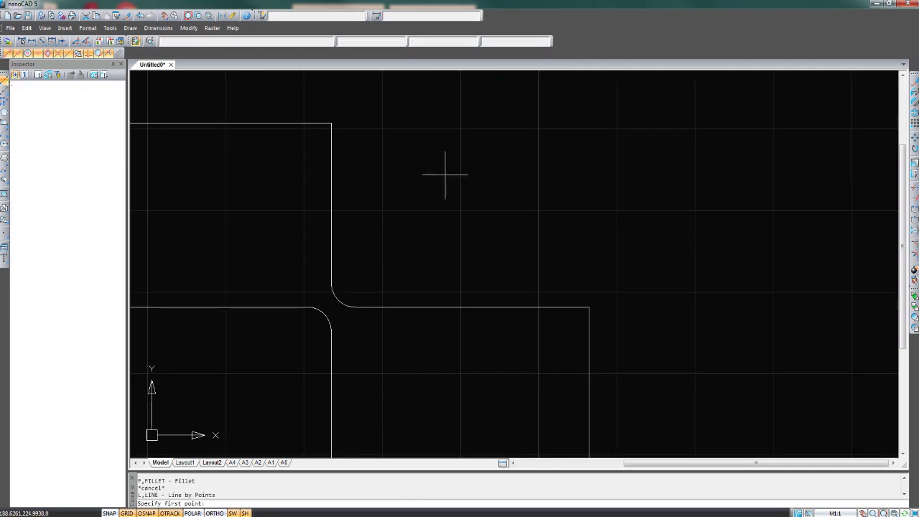
left_click(449, 203)
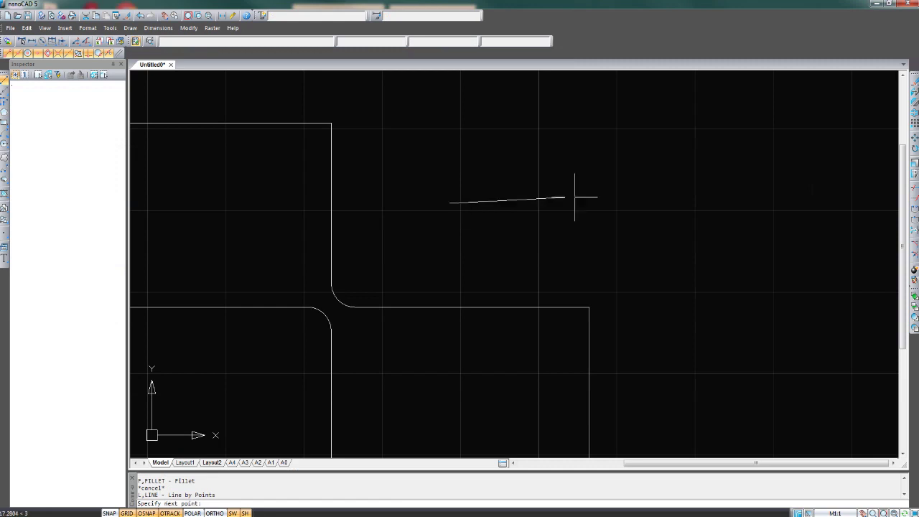
left_click(631, 202)
key("Return")
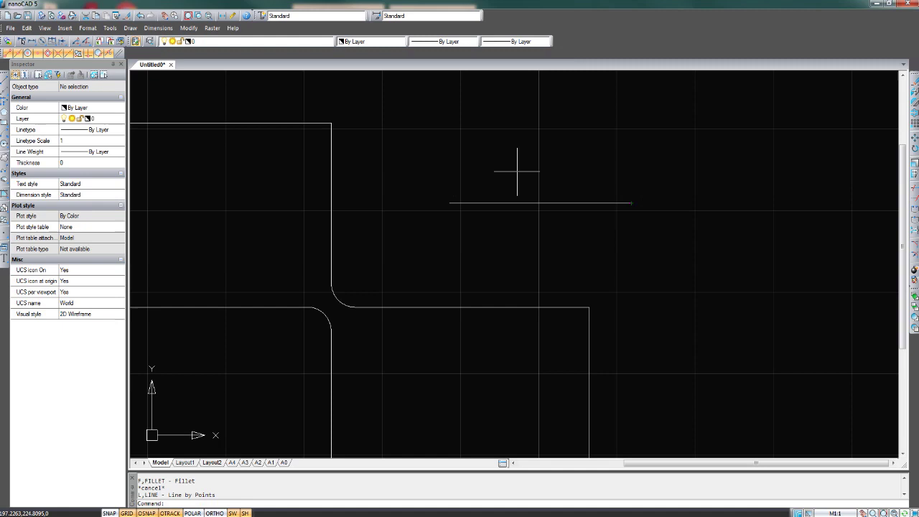
key("Return")
left_click(538, 138)
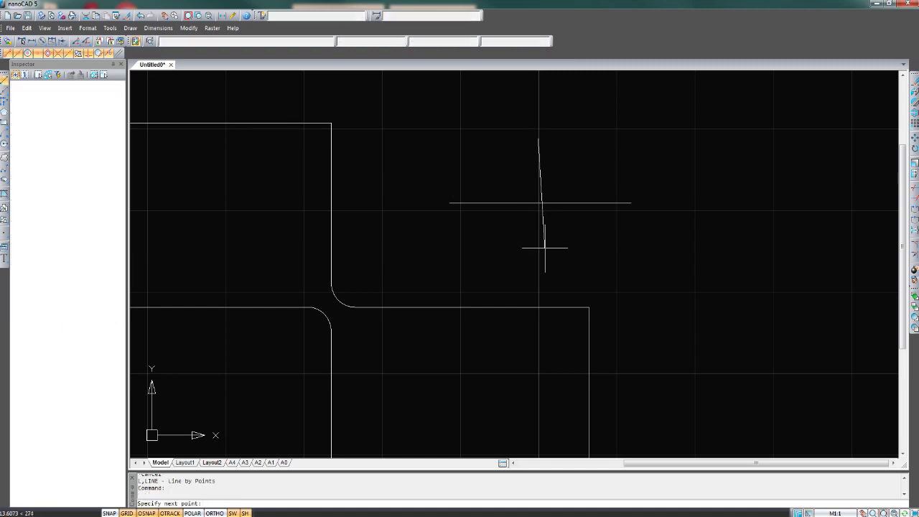
key("Escape")
Step: Recolour both crossing lines red and turn off the background grid
scroll(532, 204, "up", 3)
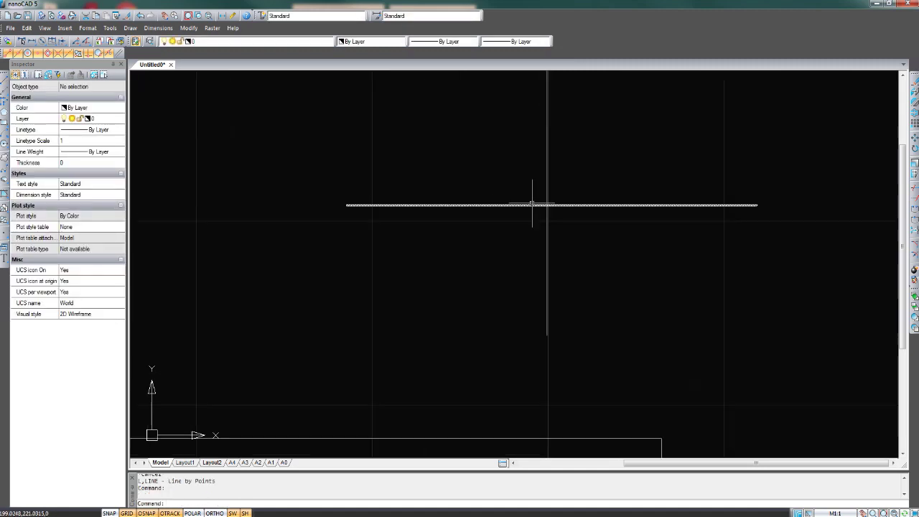
middle_click_drag(532, 203, 500, 211)
left_click(524, 213)
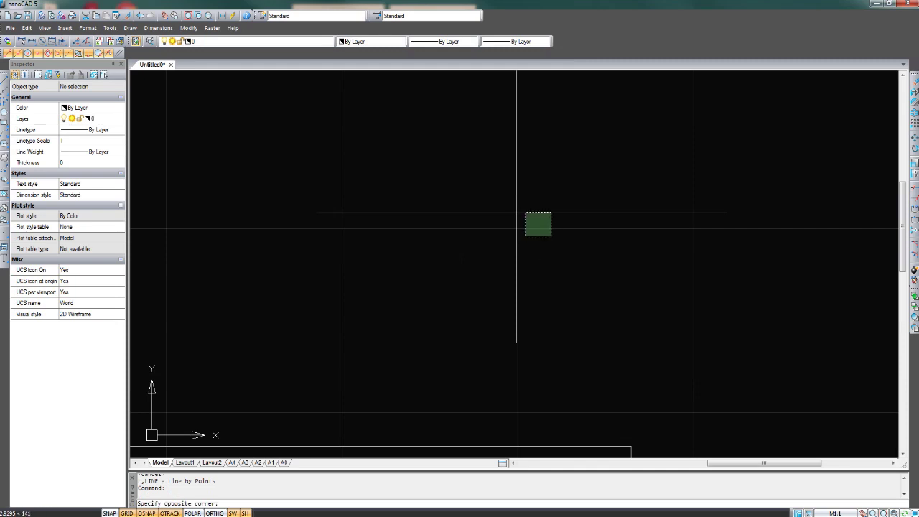
left_click(468, 154)
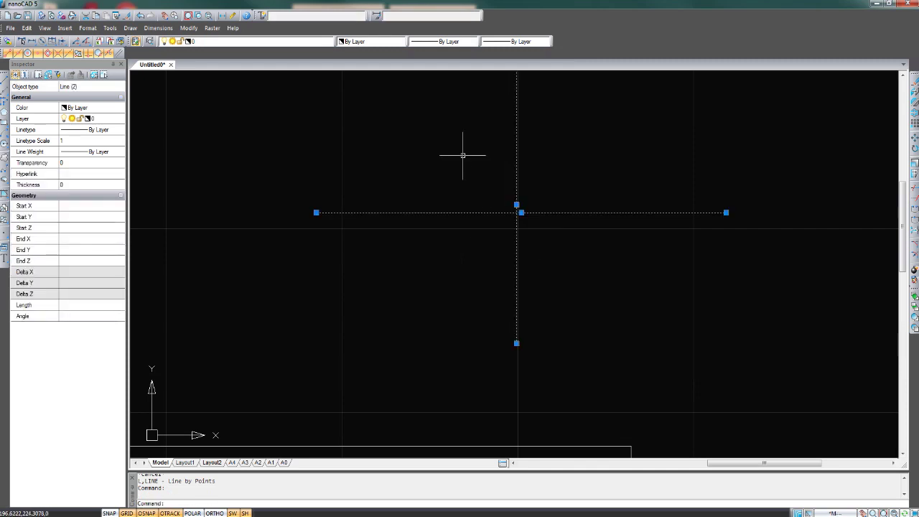
left_click(401, 44)
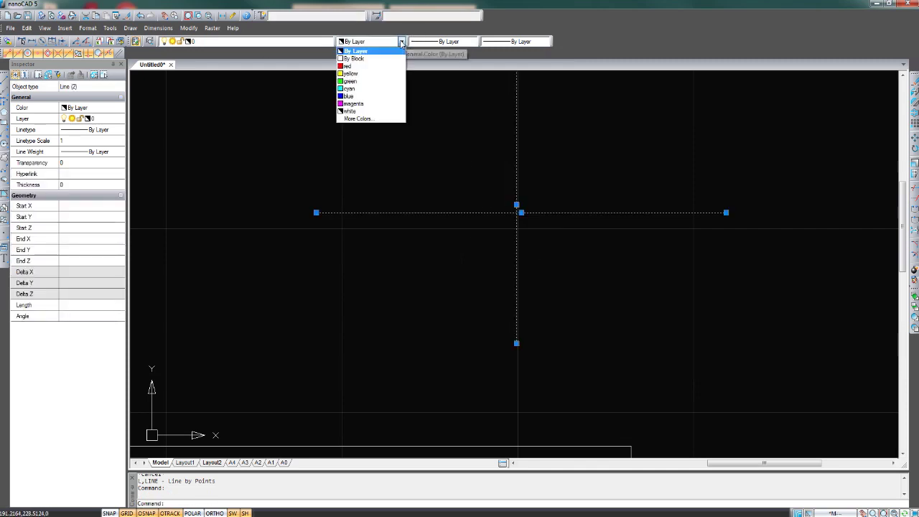
left_click(366, 71)
key("Escape")
middle_click_drag(523, 189, 437, 217)
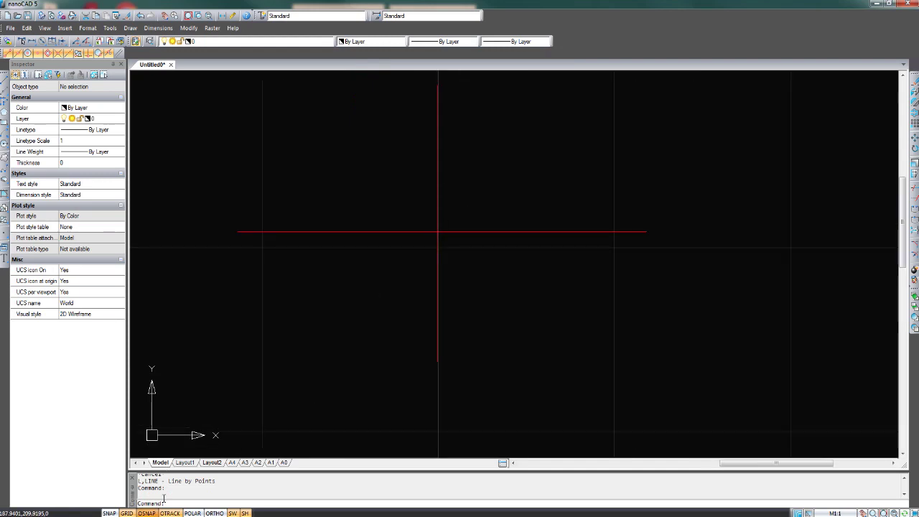
left_click(127, 513)
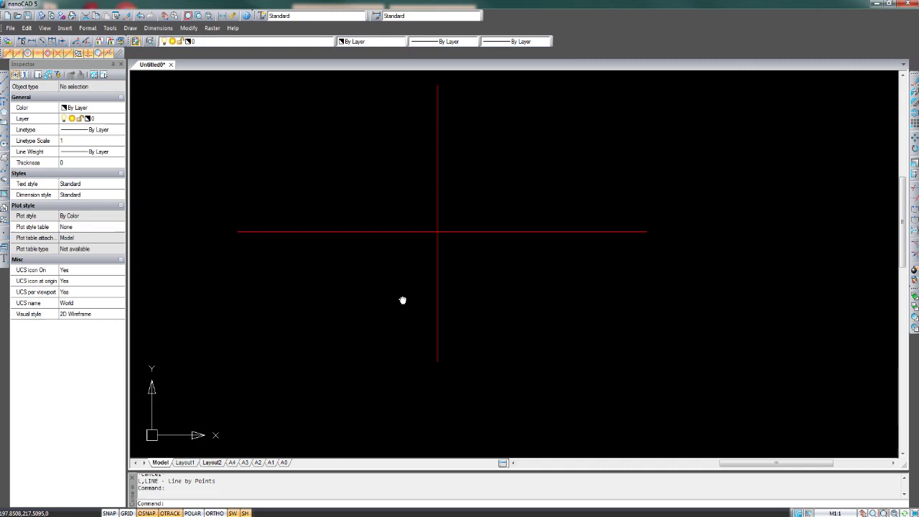
Step: Fillet the red cross's lower-right corner using Partial scissoring, keeping other arms full length
type("f")
key("Return")
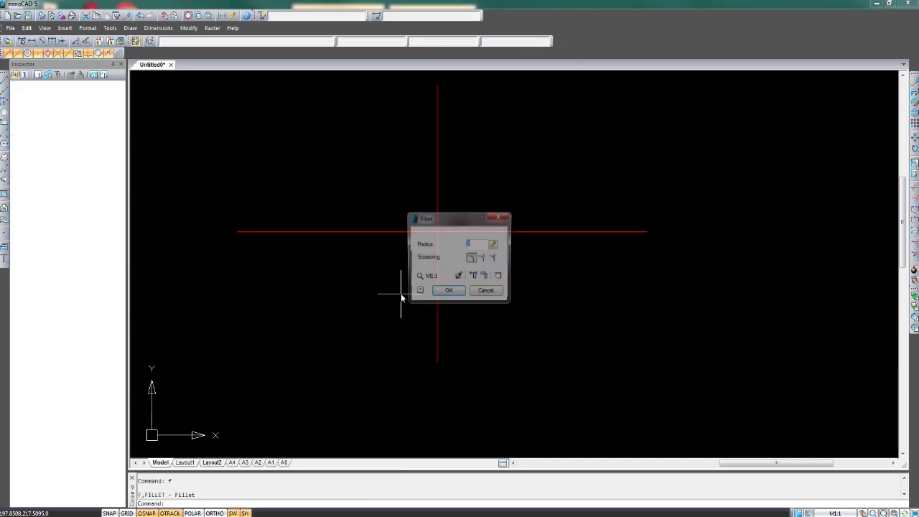
left_click(482, 259)
left_click(455, 296)
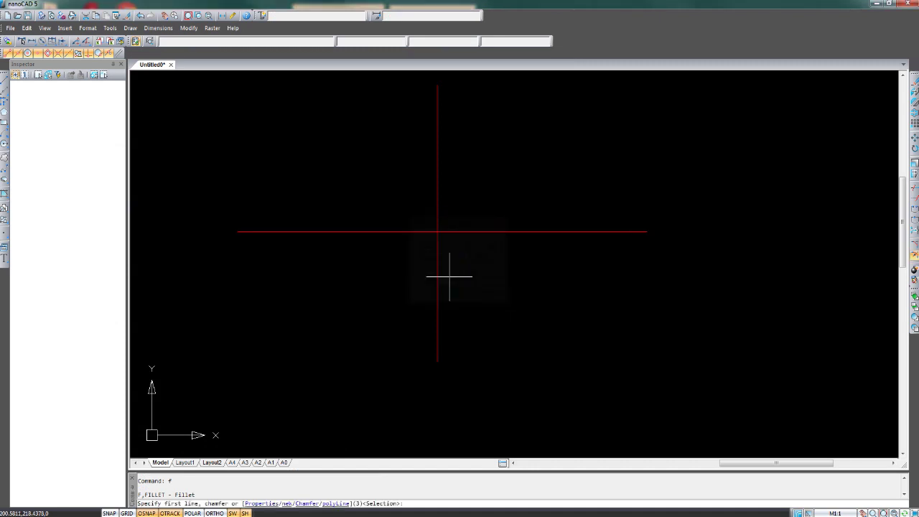
left_click(439, 264)
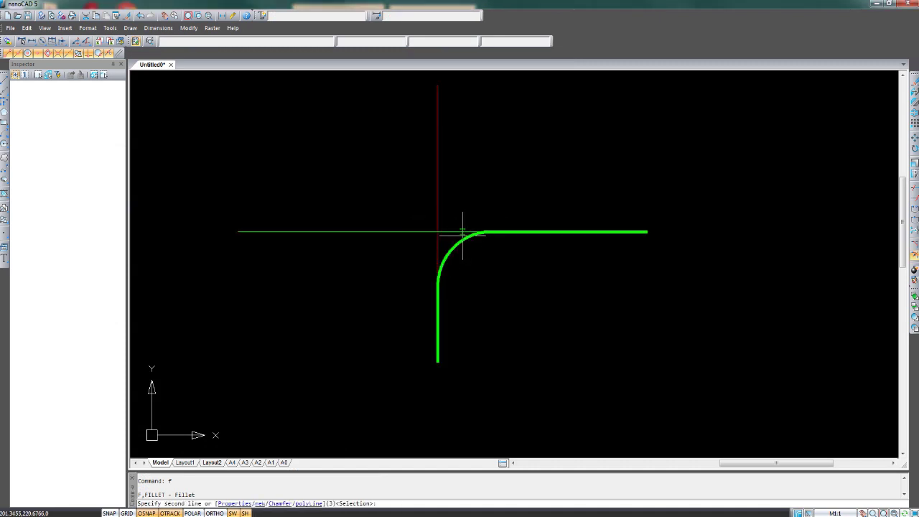
left_click(466, 231)
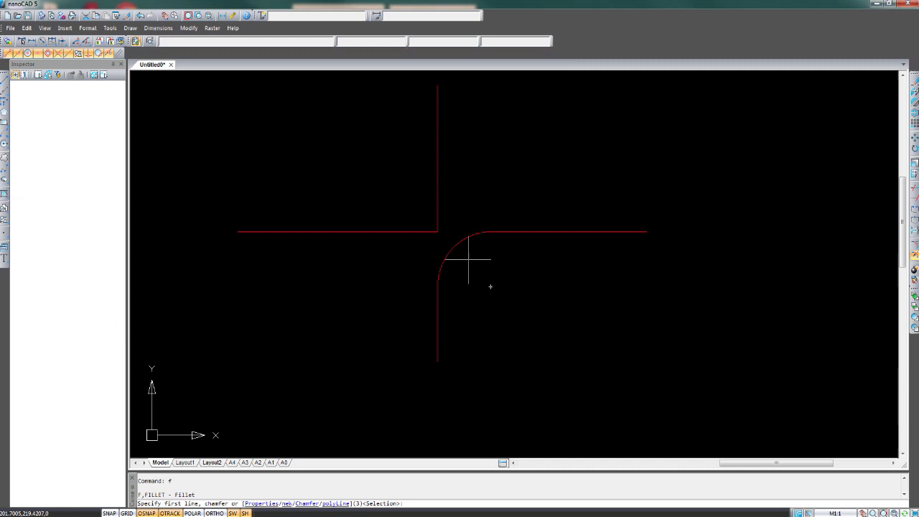
key("Escape")
scroll(535, 239, "down", 2)
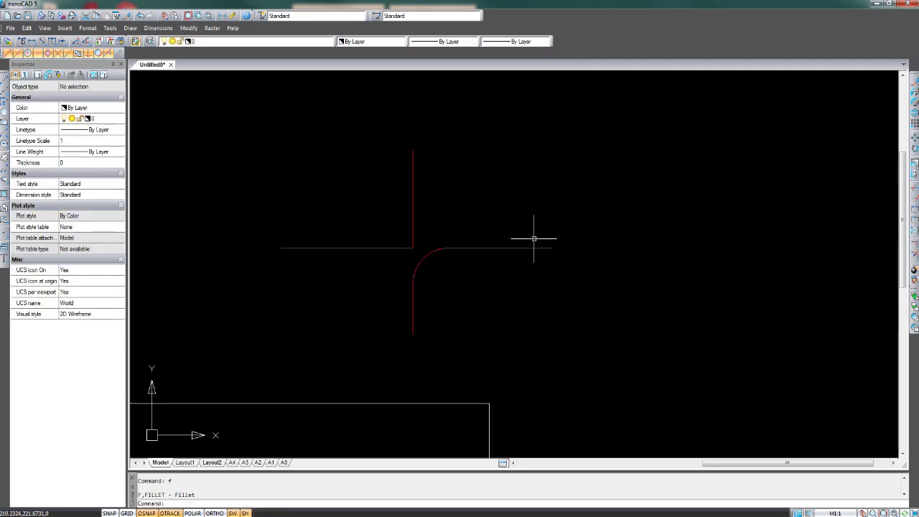
scroll(534, 239, "down", 3)
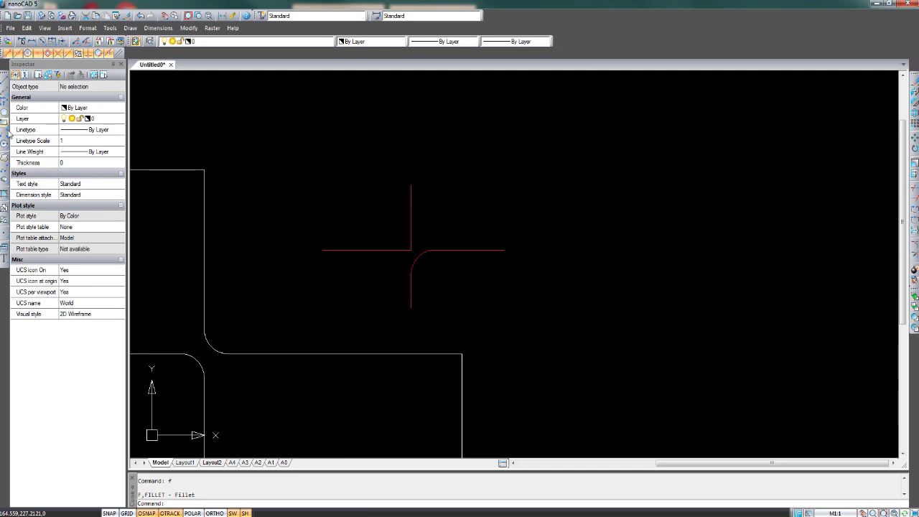
Step: Set the current drawing colour to yellow
left_click(4, 82)
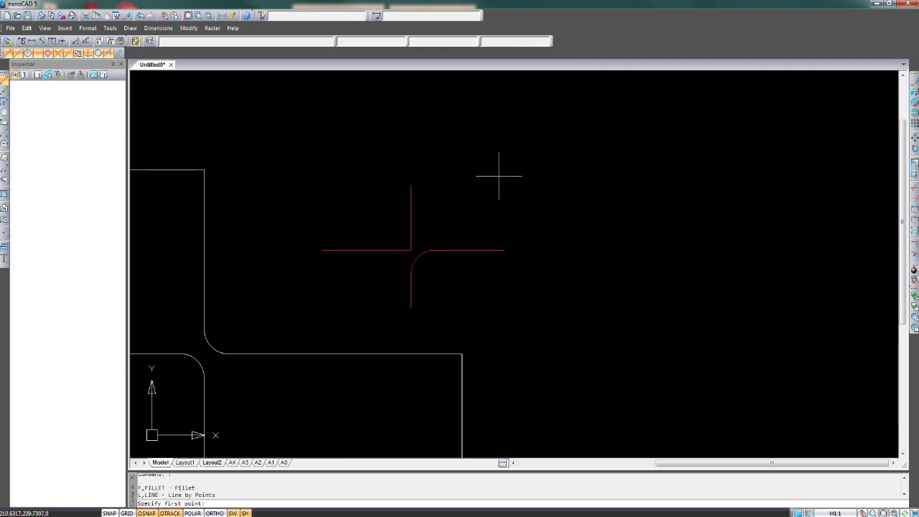
key("Escape")
left_click(401, 41)
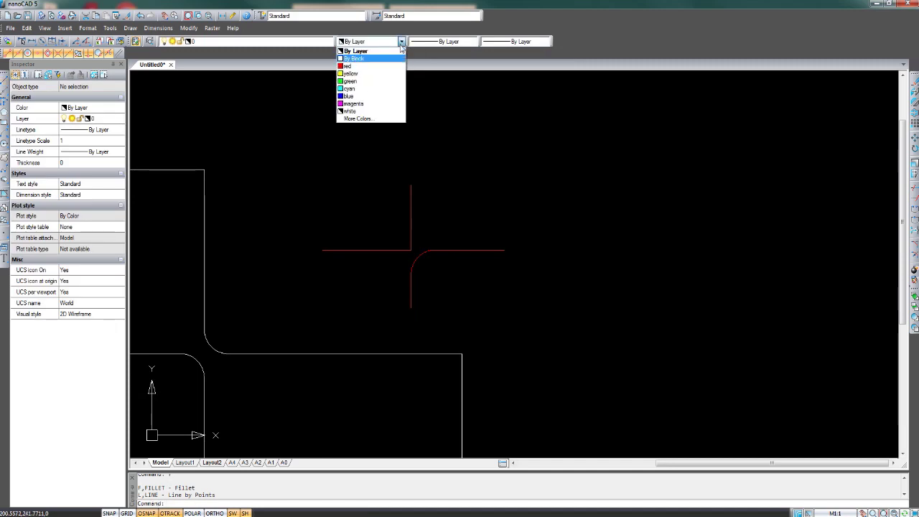
left_click(379, 74)
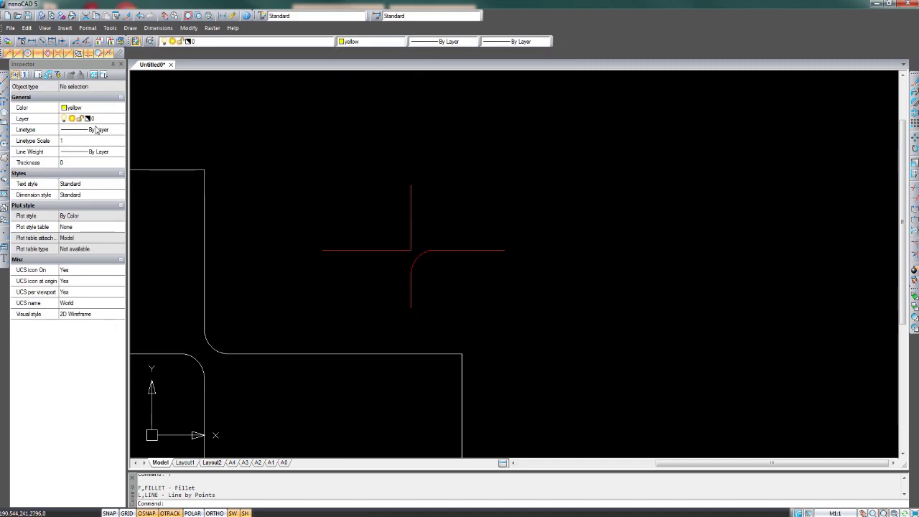
Step: Draw a horizontal line and a vertical line crossing it, right of the red cross
left_click(4, 84)
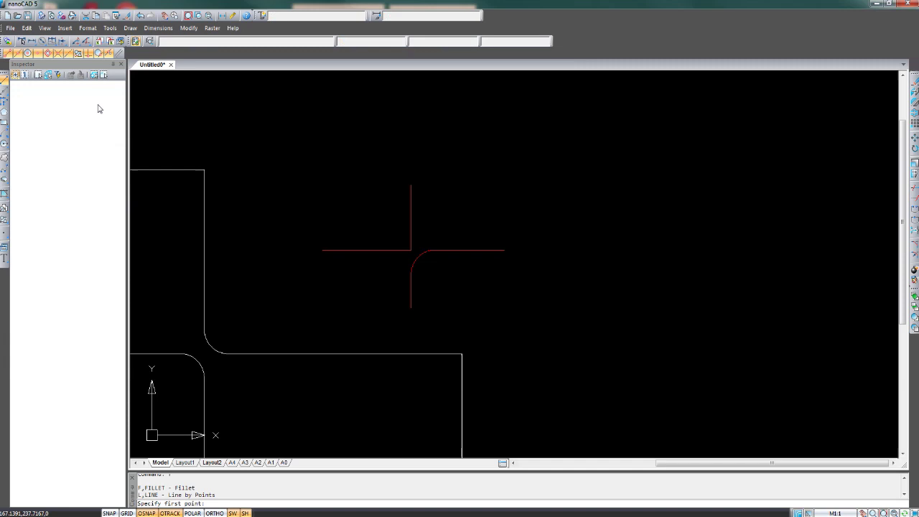
scroll(478, 220, "down", 3)
scroll(486, 194, "up", 2)
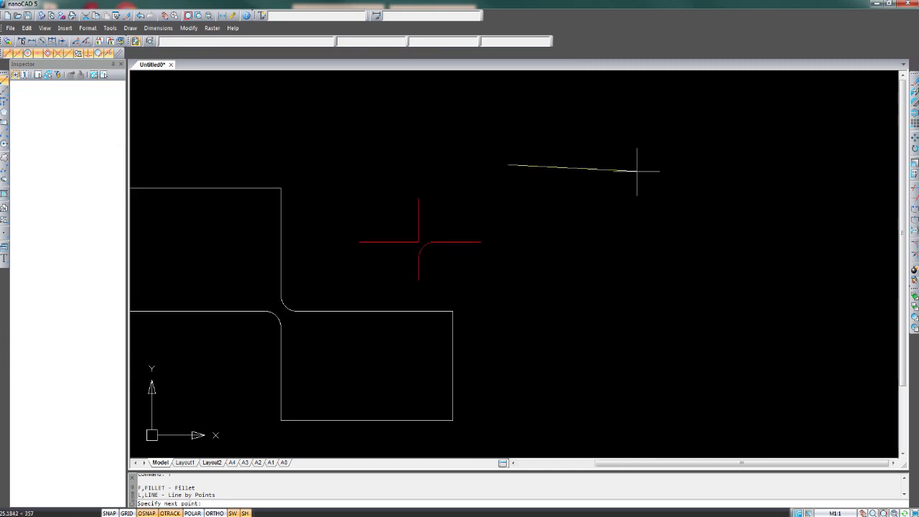
left_click(654, 156)
key("Return")
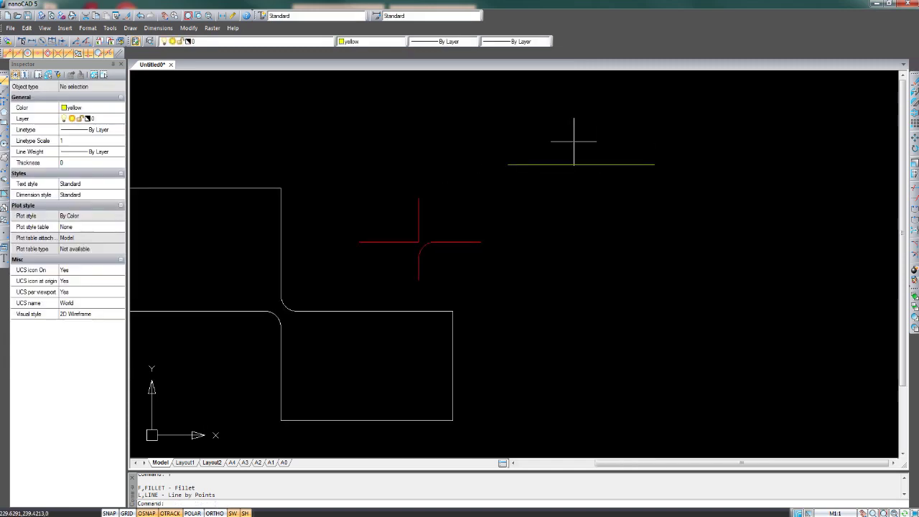
key("Return")
left_click(573, 140)
key("Escape")
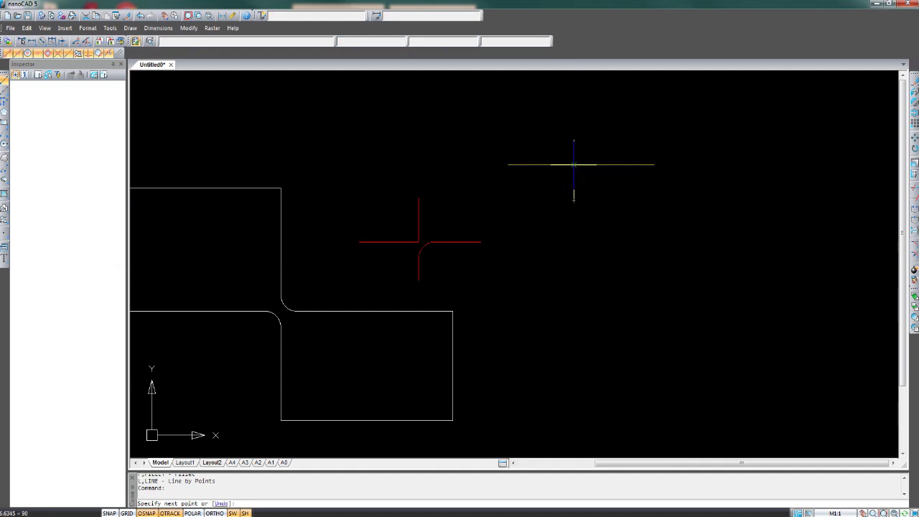
scroll(570, 188, "up", 2)
Step: Fillet the yellow cross's lower-right corner by picking the vertical then horizontal line
type("f")
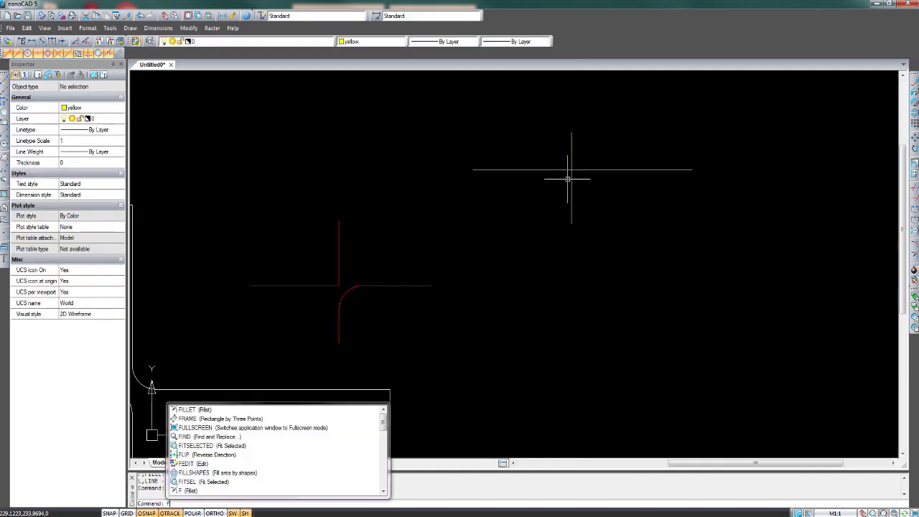
key("Return")
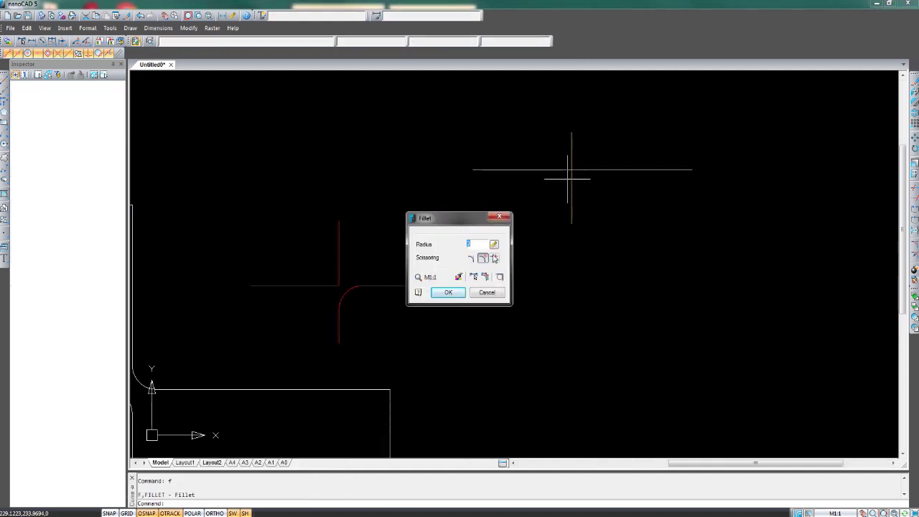
left_click(448, 292)
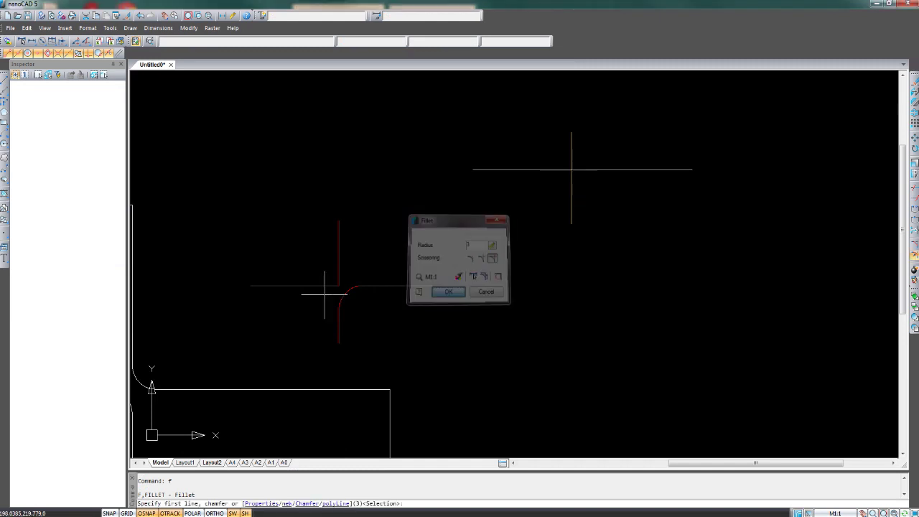
scroll(628, 162, "up", 5)
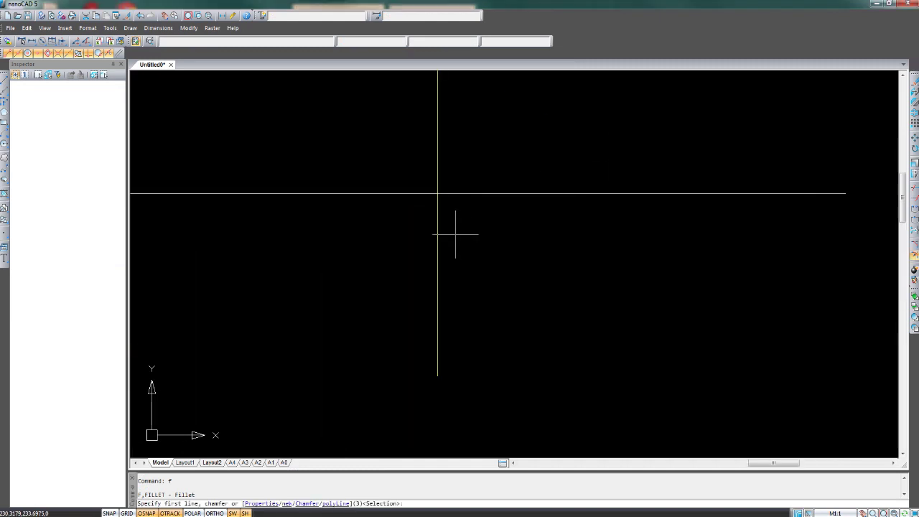
left_click(437, 221)
left_click(463, 194)
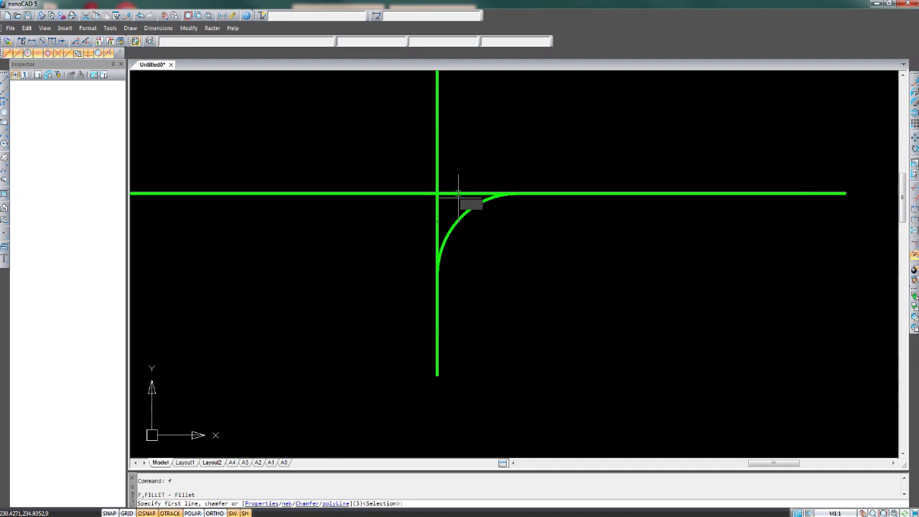
scroll(514, 260, "down", 5)
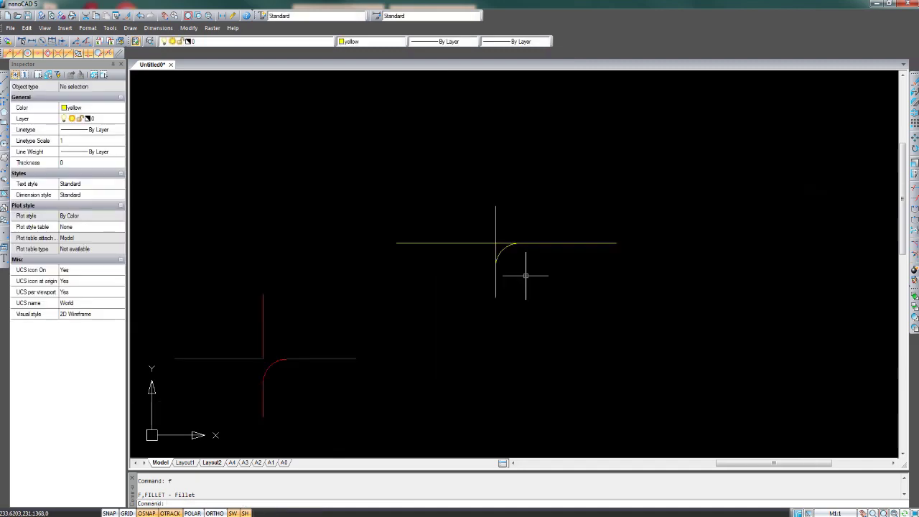
key("Return")
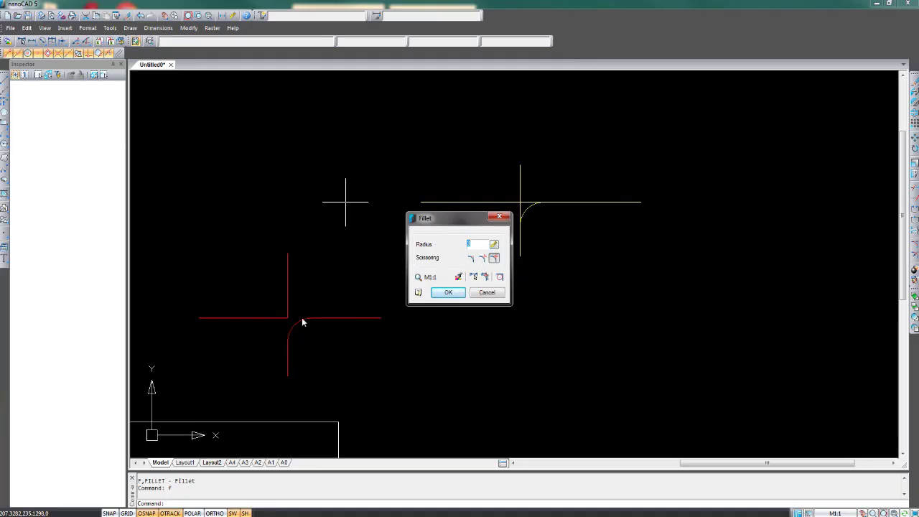
Step: Fillet the yellow cross's upper-left corner at radius 3, after cancelling a radius measurement
left_click(494, 245)
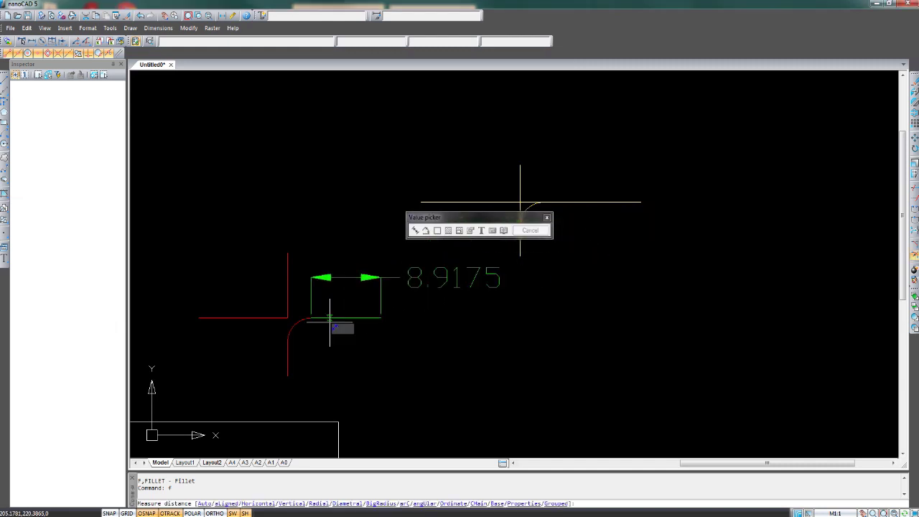
scroll(327, 305, "up", 4)
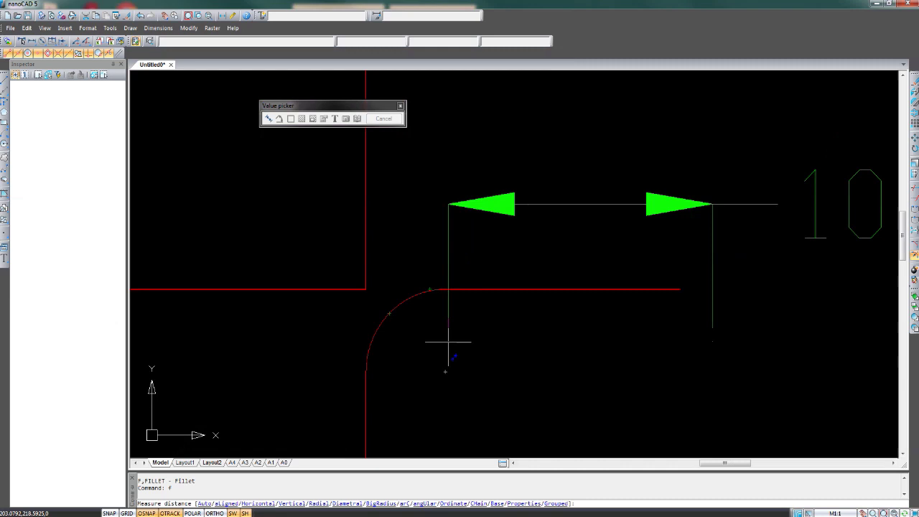
left_click(390, 310)
scroll(428, 301, "down", 4)
scroll(428, 298, "up", 5)
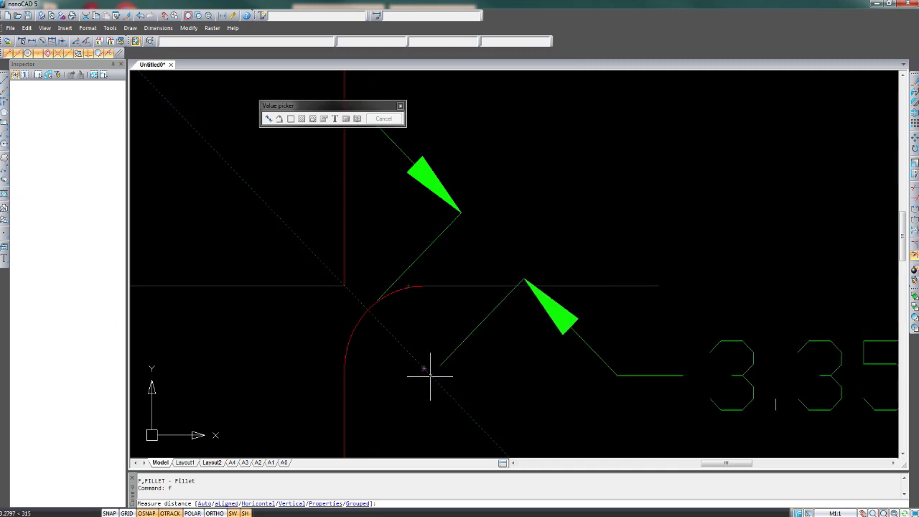
scroll(438, 330, "down", 4)
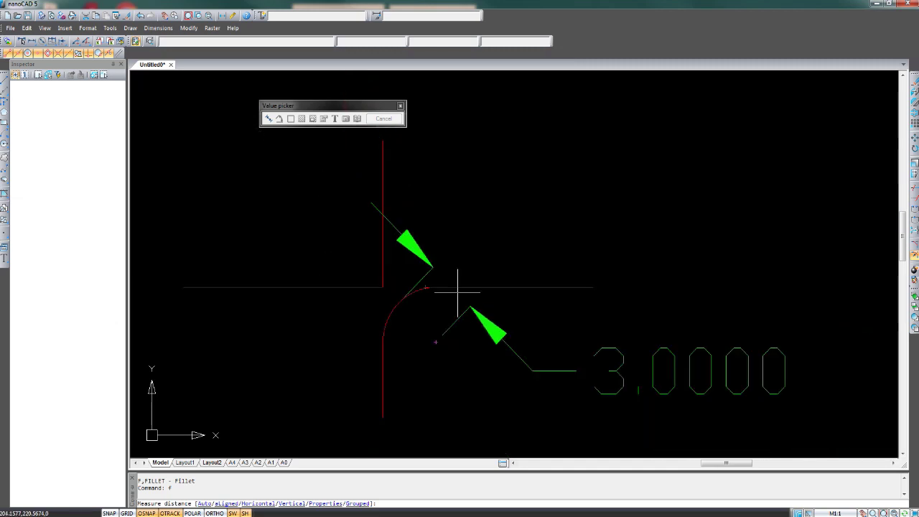
key("Escape")
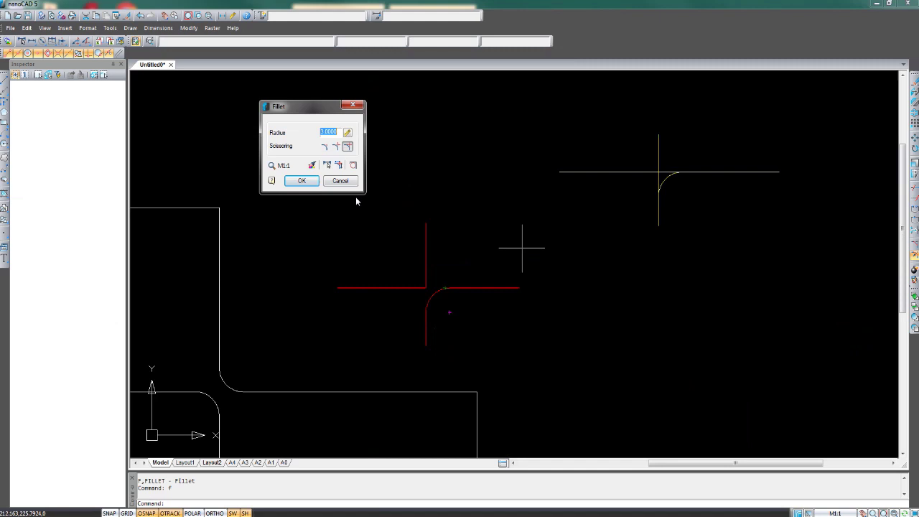
left_click(313, 182)
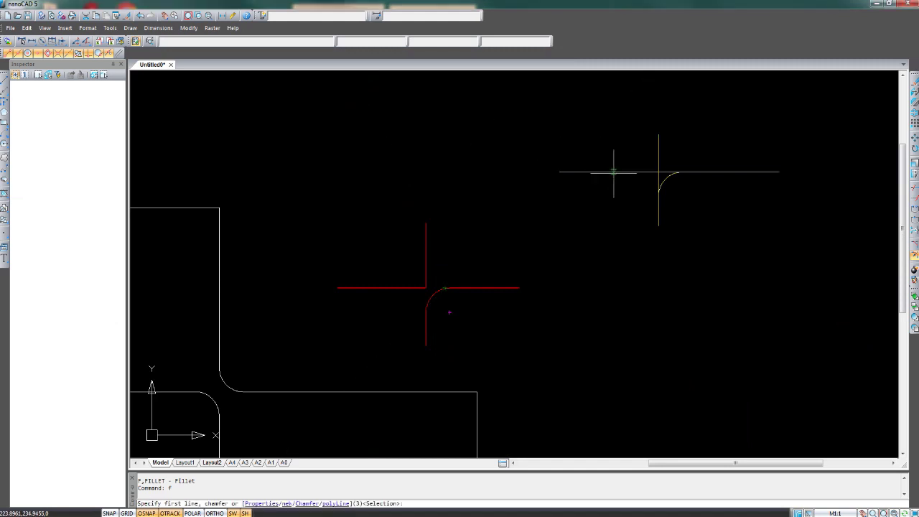
left_click(657, 159)
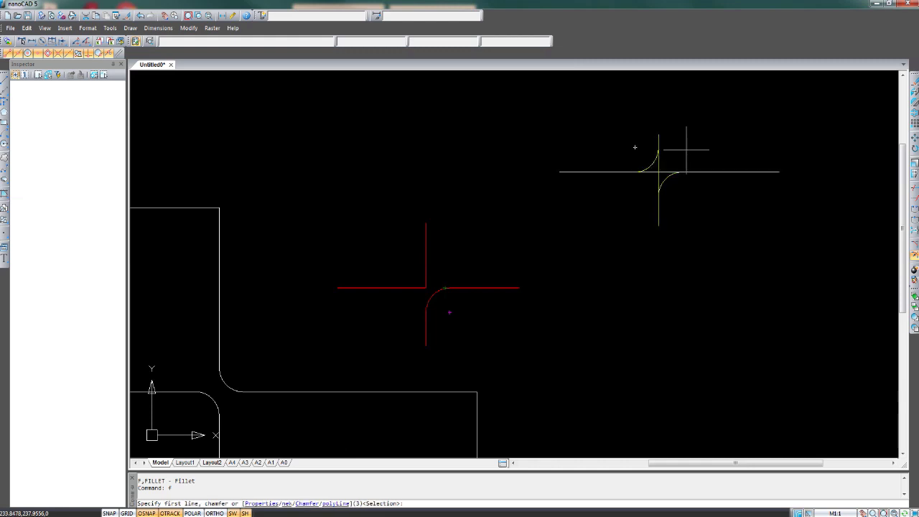
Step: Copy the yellow fillet's radius 3 settings into the Fillet dialog
key("Escape")
type("f")
key("Return")
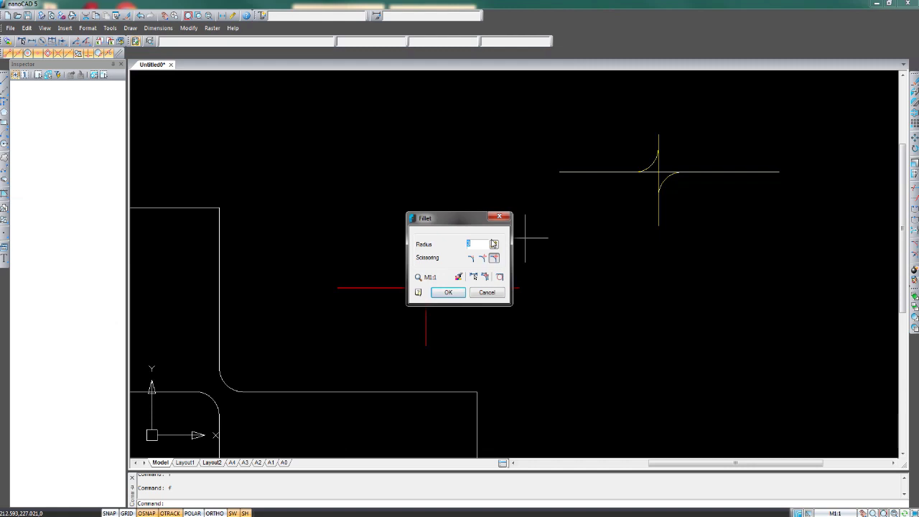
left_click(459, 279)
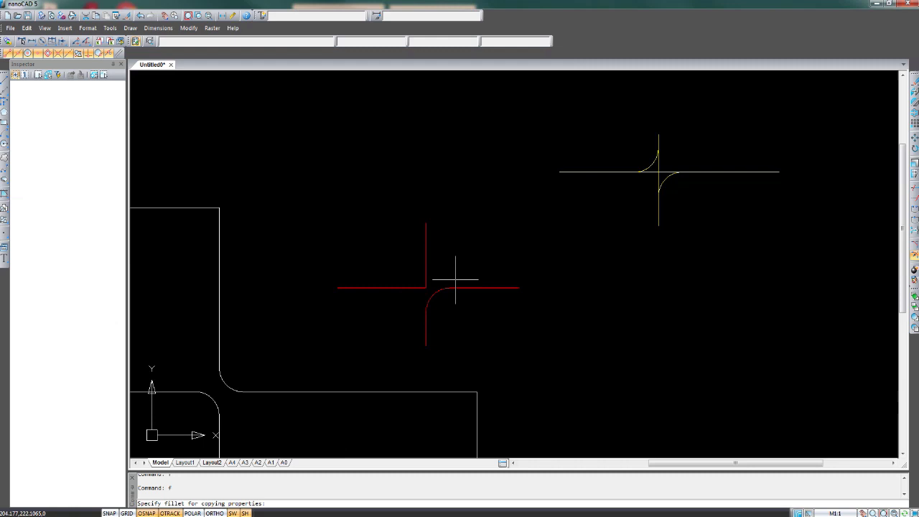
left_click(662, 180)
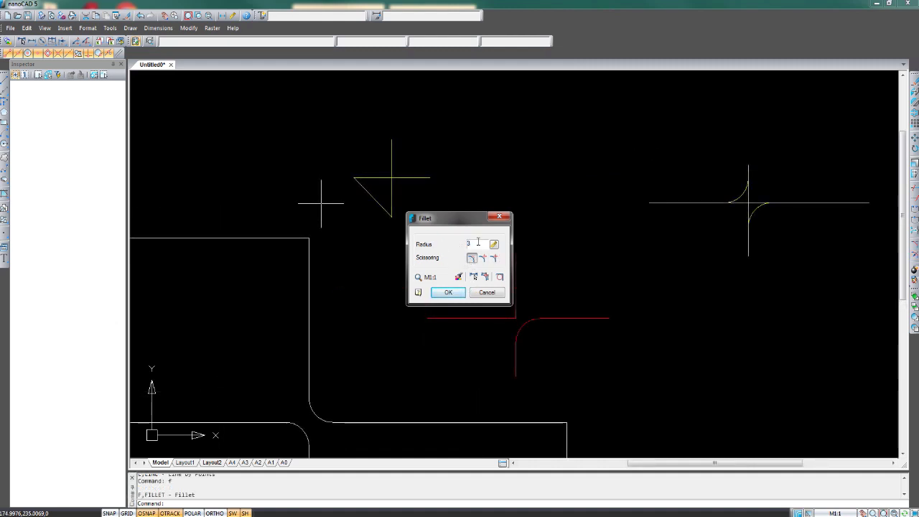
Step: Fillet the diagonal and horizontal lines with a 2.56 radius
double_click(478, 244)
type("2.56")
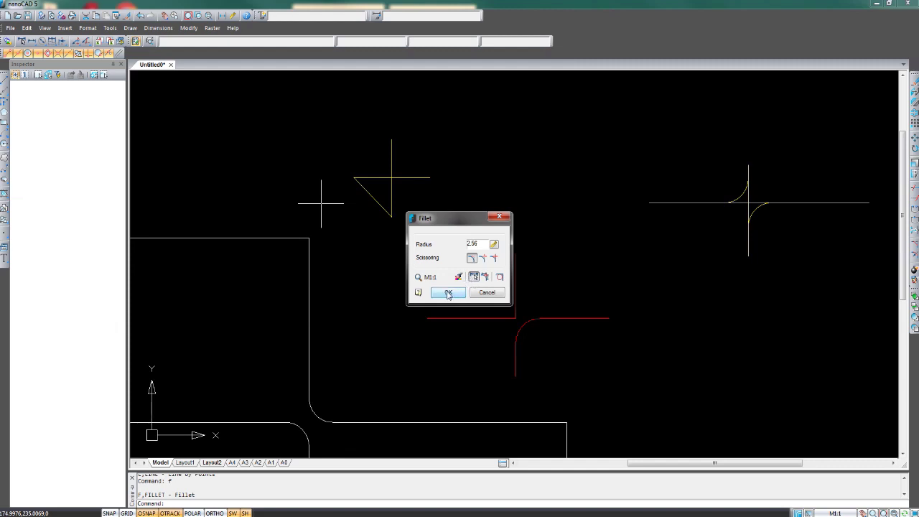
left_click(448, 294)
scroll(393, 180, "up", 3)
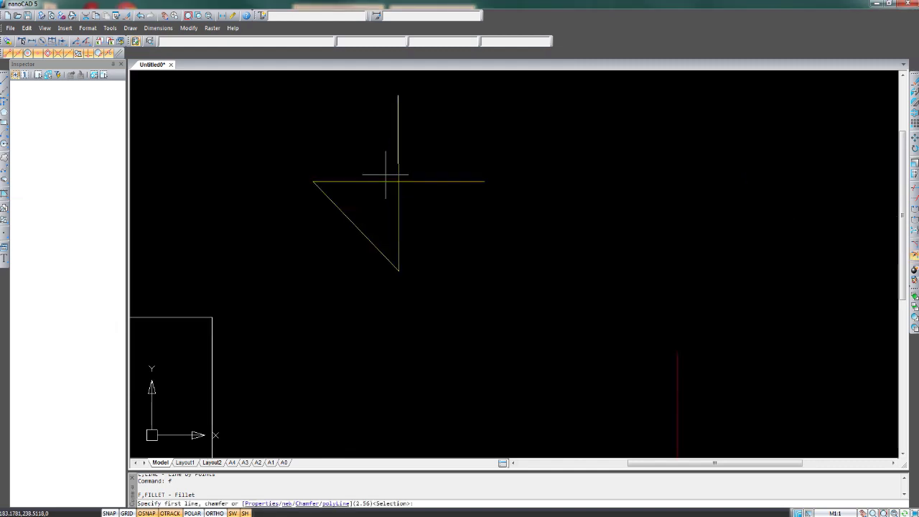
left_click(320, 187)
left_click(334, 178)
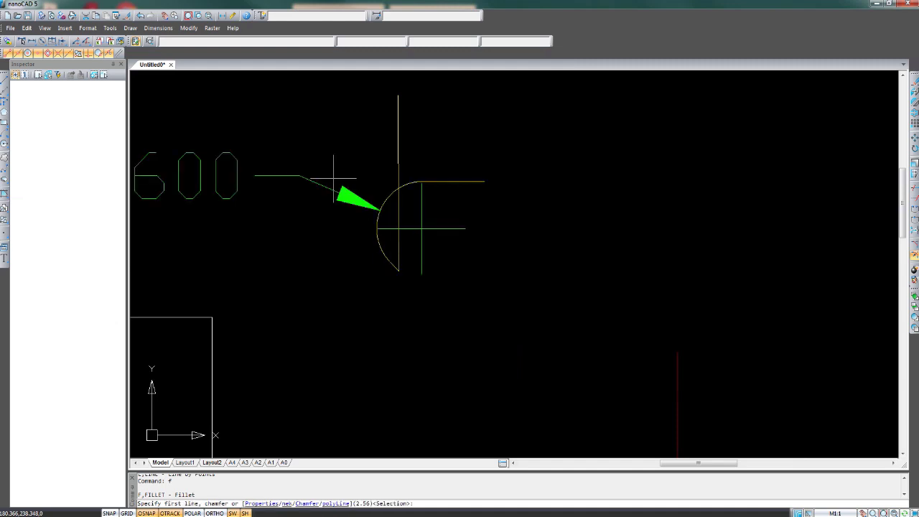
middle_click_drag(307, 153, 419, 160)
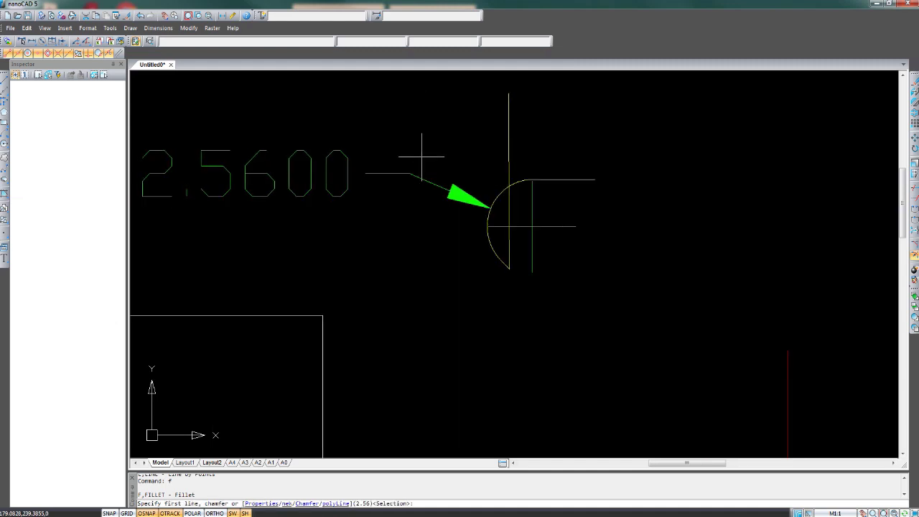
scroll(423, 156, "down", 3)
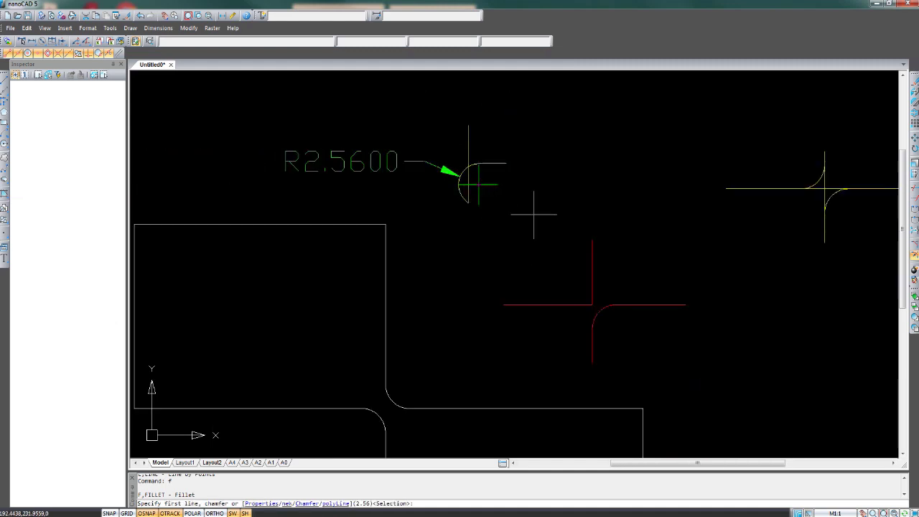
Step: Open and dismiss the fillet settings, then start and cancel a stray line
type("p")
key("Return")
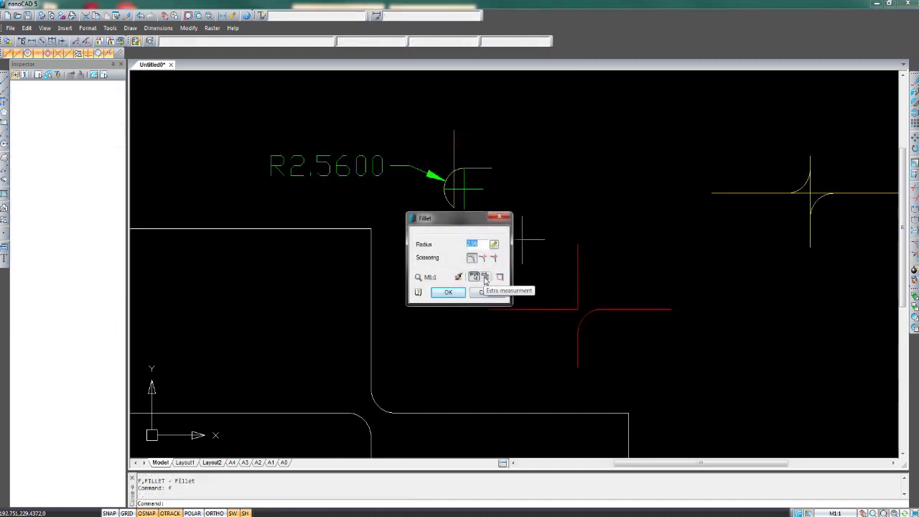
left_click(487, 292)
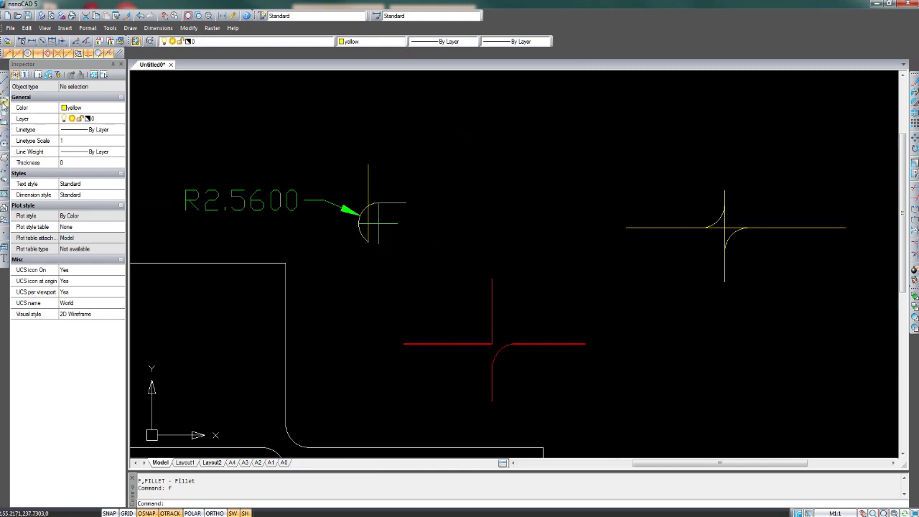
left_click(3, 86)
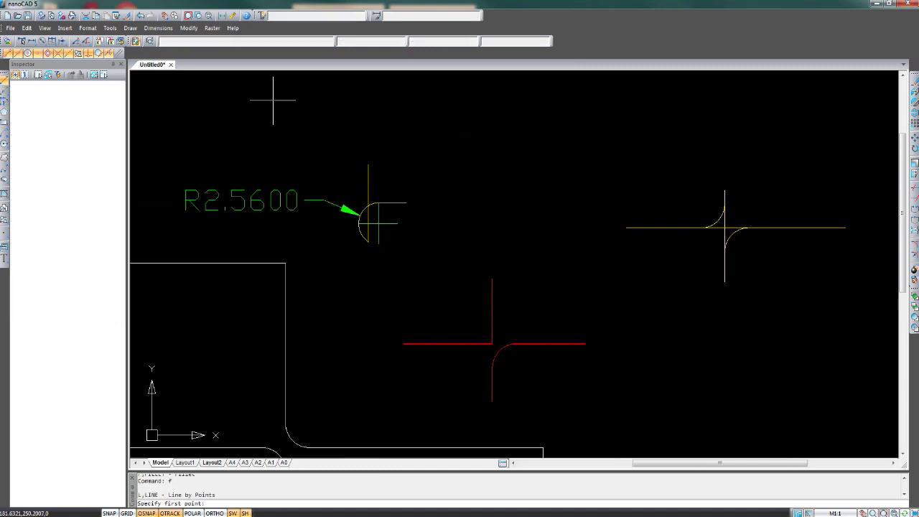
left_click(469, 114)
key("Escape")
Step: Undo the stray line and enable Extra measurement in the Fillet settings at radius 2.56
type("u")
key("Return")
type("f")
key("Return")
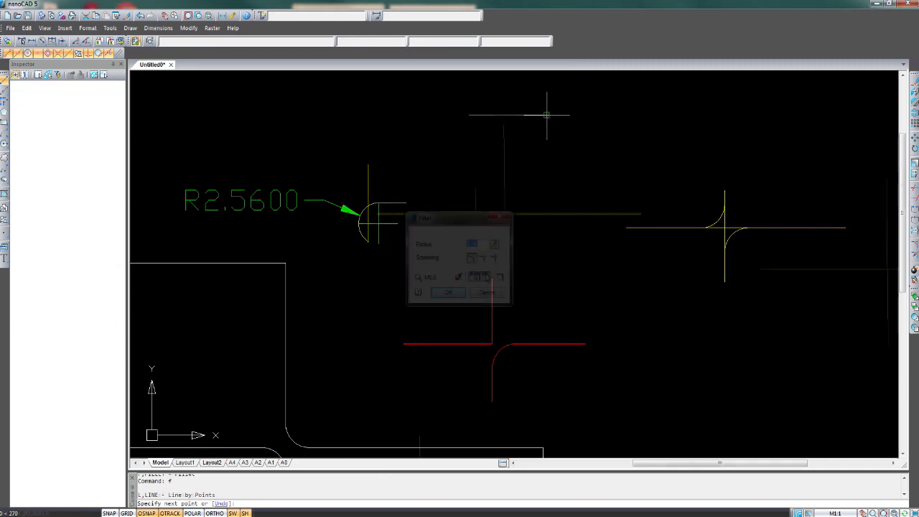
left_click(485, 277)
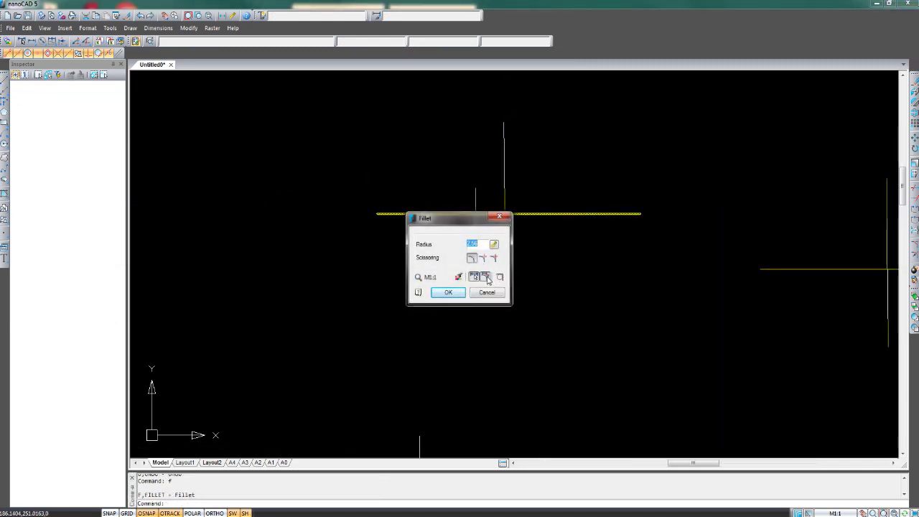
left_click(453, 293)
Step: Fillet the two lines of the fourth cross with a 2.56 radius
scroll(489, 231, "down", 3)
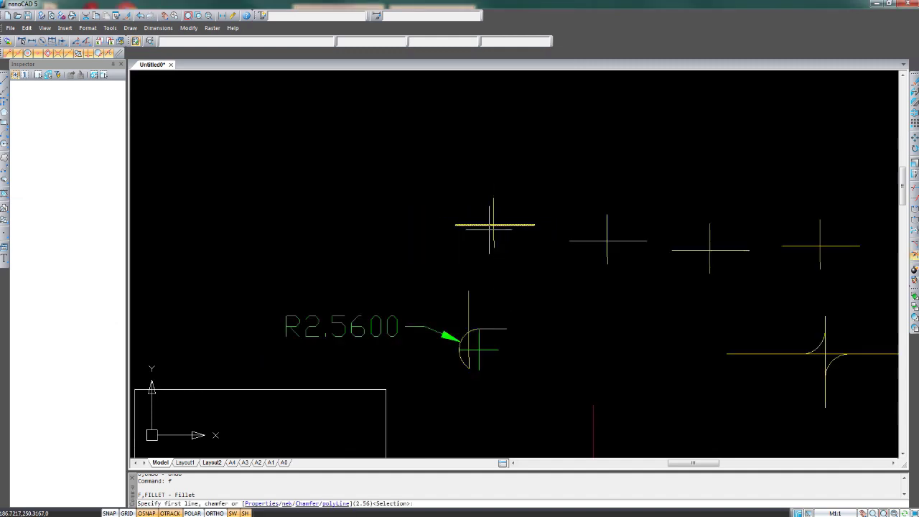
mouse_move(818, 247)
middle_mouse_down()
mouse_move(716, 227)
mouse_move(501, 213)
middle_mouse_up()
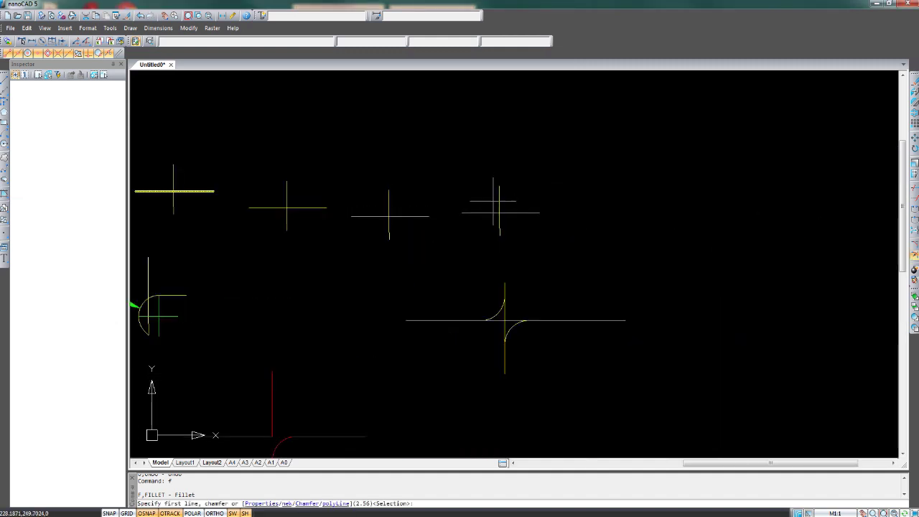
left_click(500, 202)
left_click(522, 213)
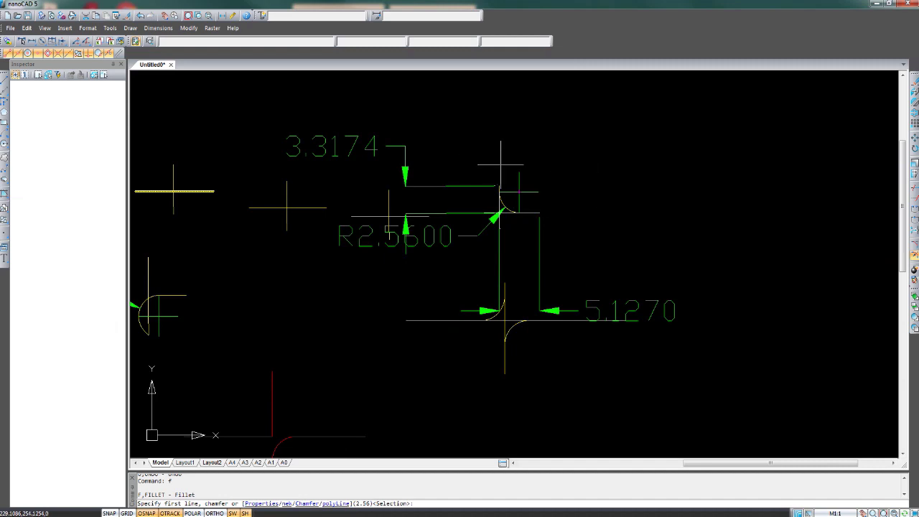
scroll(499, 170, "up", 2)
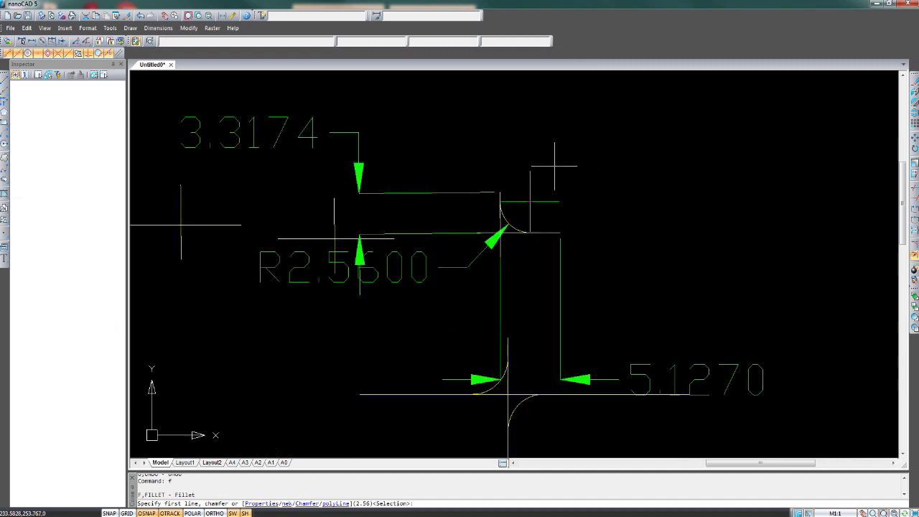
middle_click_drag(555, 166, 555, 150)
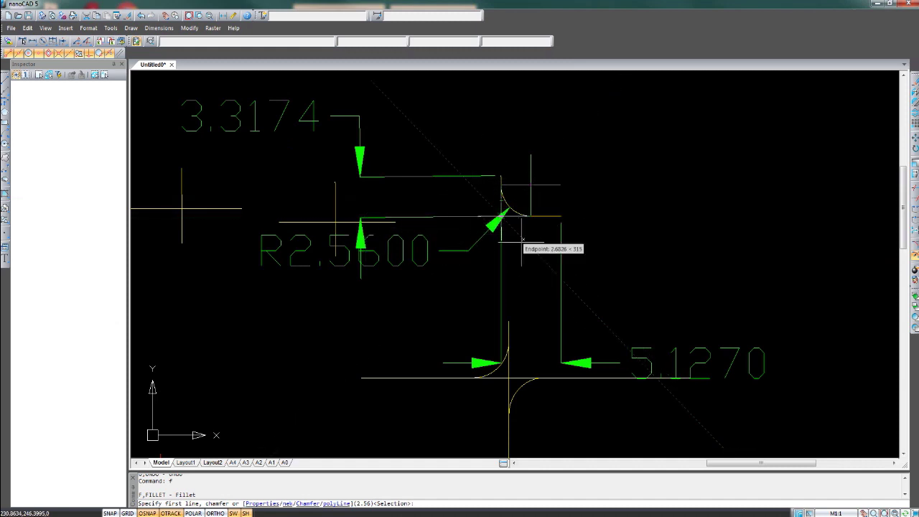
Step: End the fillet command and rerun F to bring back the Fillet settings
scroll(529, 244, "down", 5)
key("Escape")
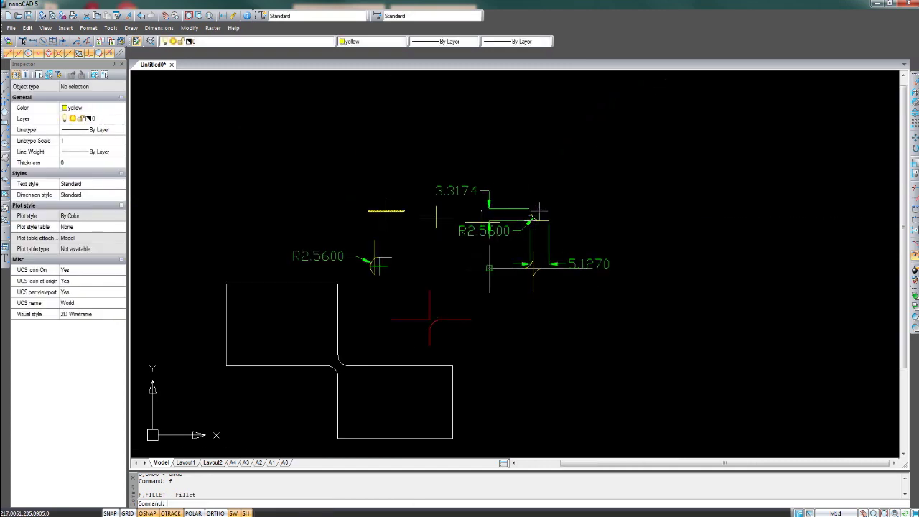
scroll(484, 228, "up", 2)
middle_click_drag(484, 228, 488, 212)
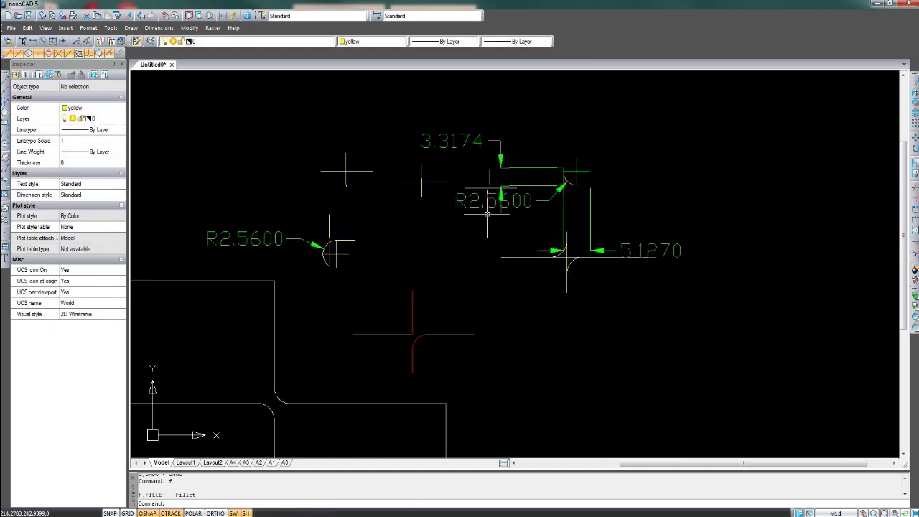
type("f")
key("Return")
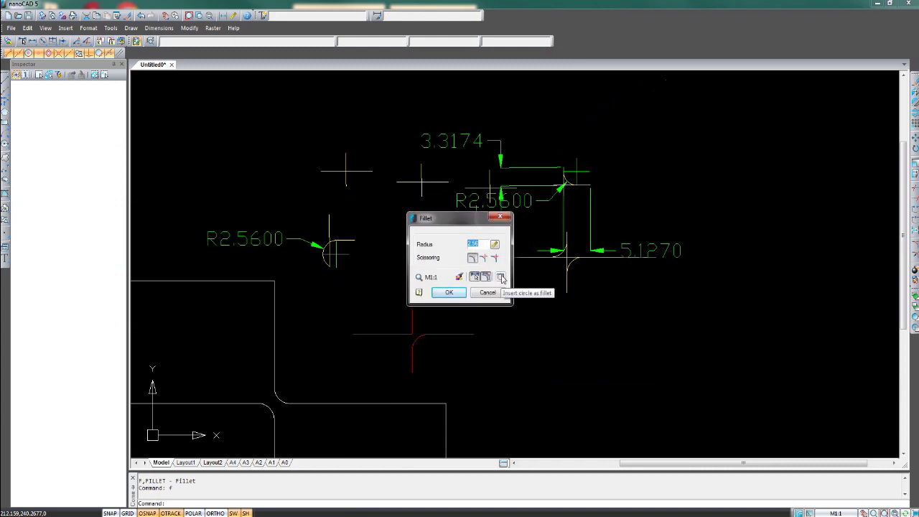
Step: Enable 'Insert circle as fillet' and set the fillet radius to 2.3
left_click(501, 278)
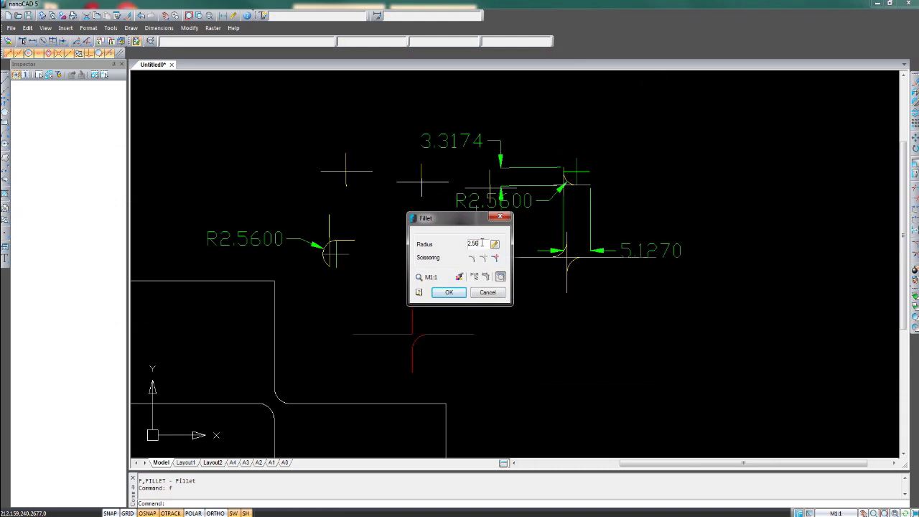
key("BackSpace")
key("BackSpace")
key("BackSpace")
key("BackSpace")
type("2")
left_click(452, 294)
Step: Place the tangent circle between the cross's horizontal and vertical lines
scroll(316, 152, "up", 8)
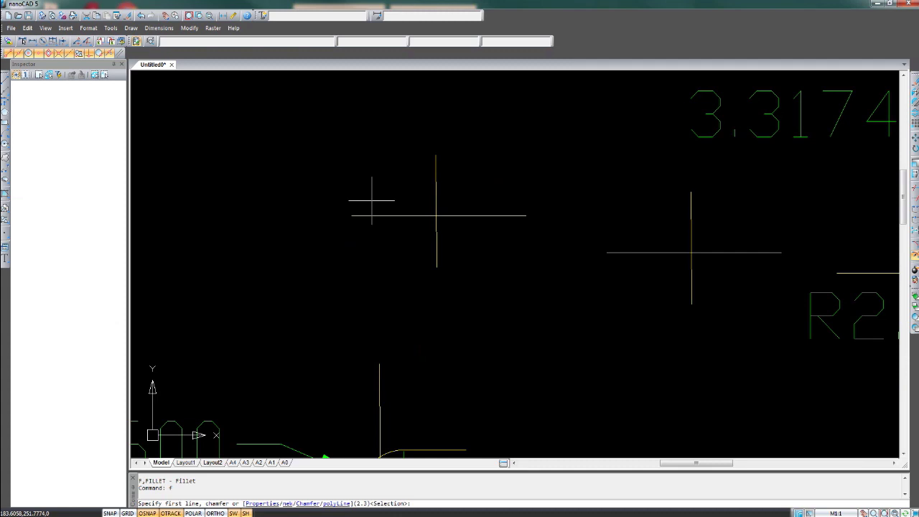
left_click(414, 234)
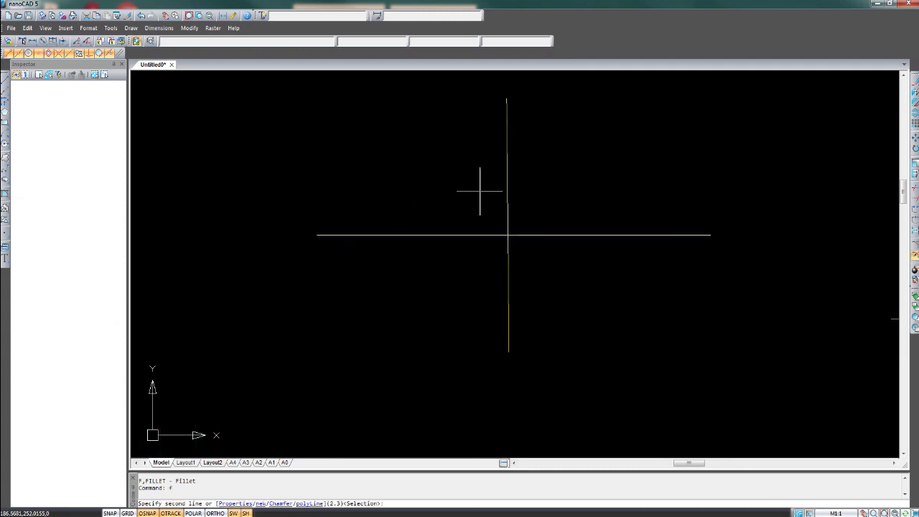
left_click(505, 196)
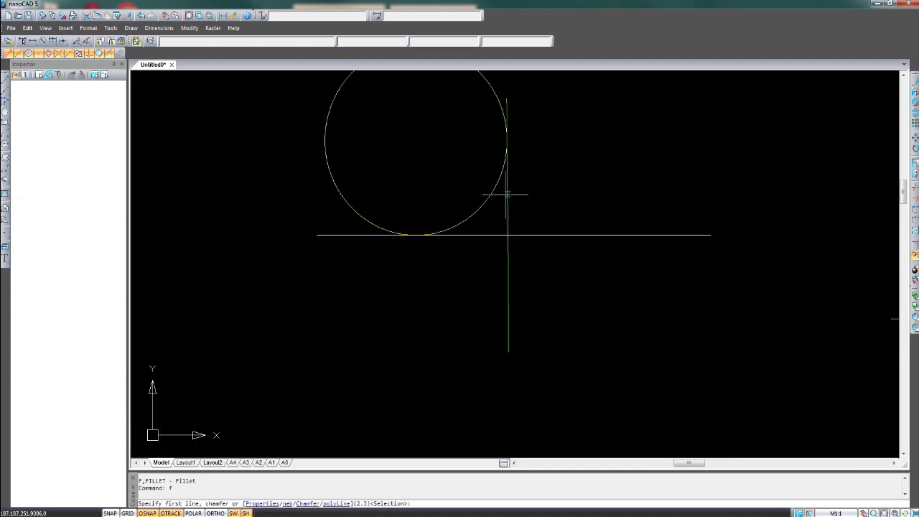
scroll(498, 226, "down", 2)
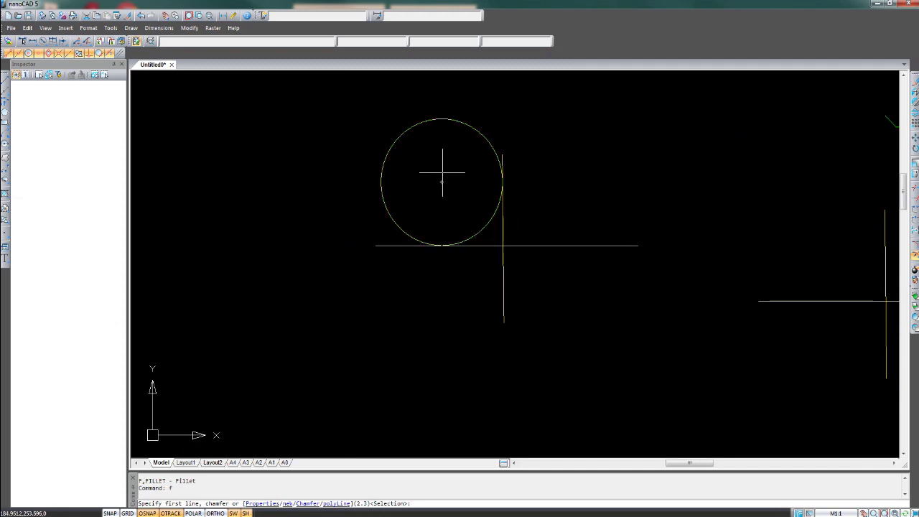
key("Escape")
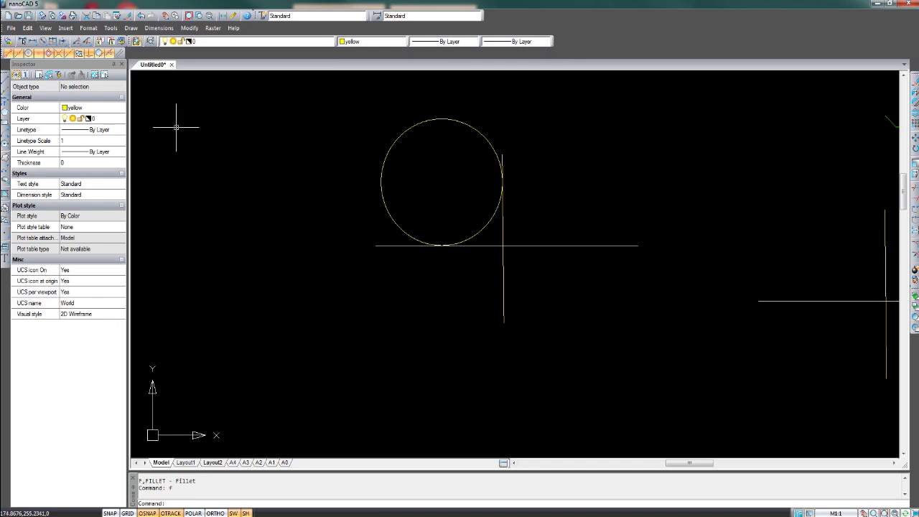
Step: Add a DIMHRAD jogged radius dimension reading R2.3000 to the tangent circle
type("dim")
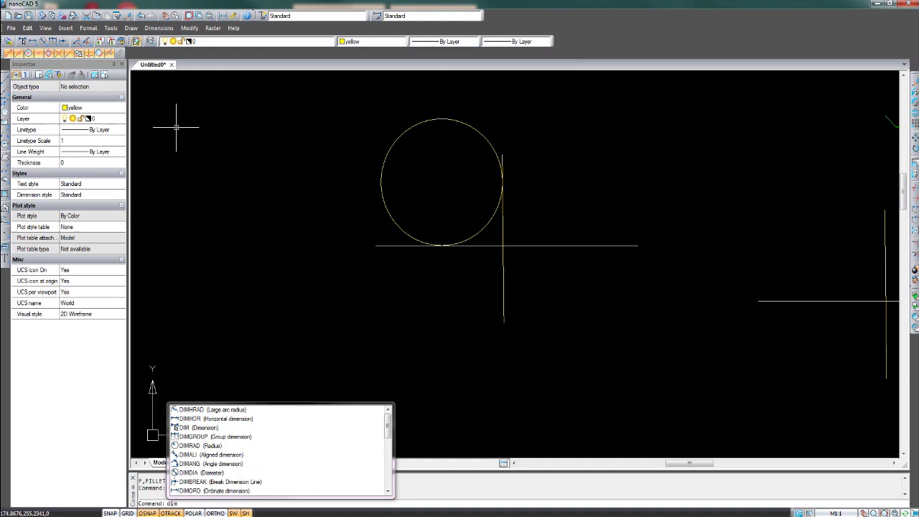
key("Down")
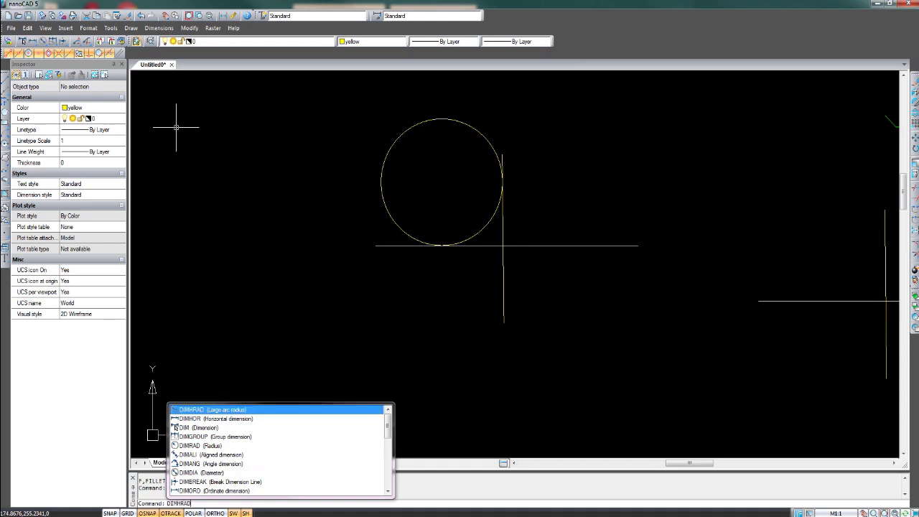
key("Return")
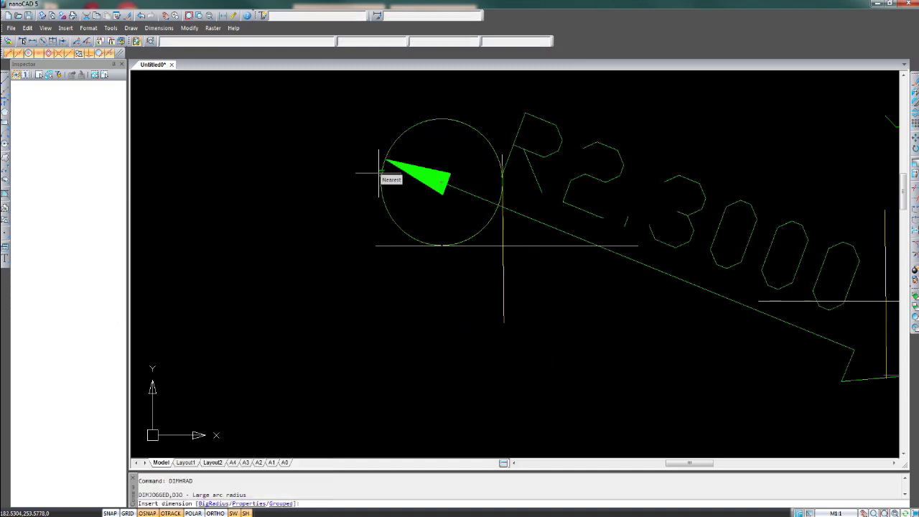
left_click(438, 186)
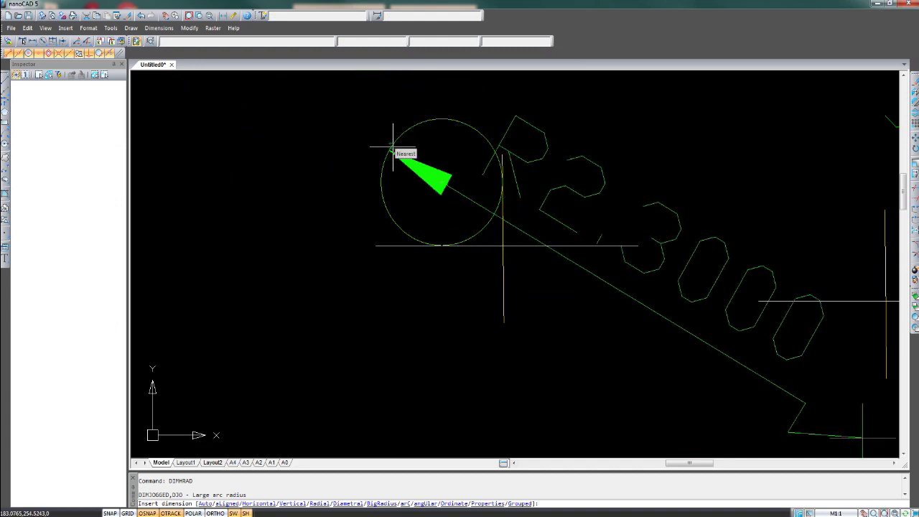
left_click(328, 189)
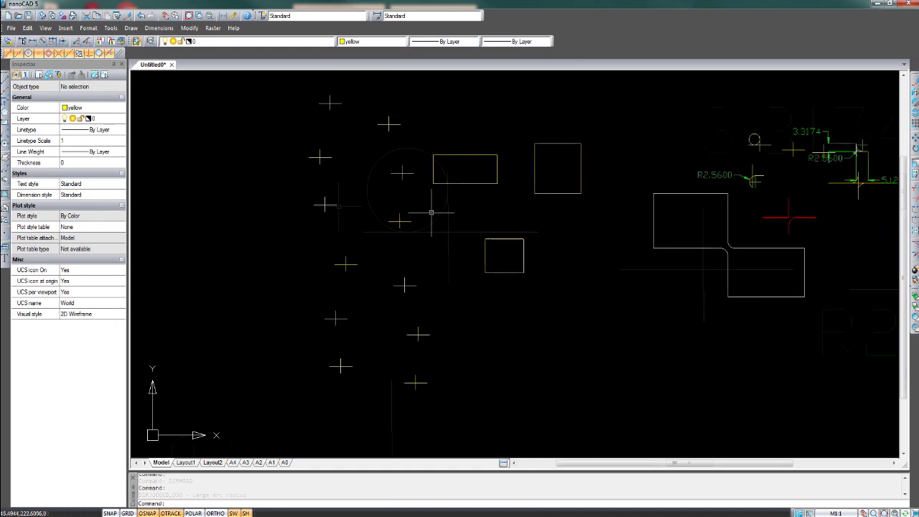
Step: Run CHAMFER and accept a chamfer length of 2
key("Escape")
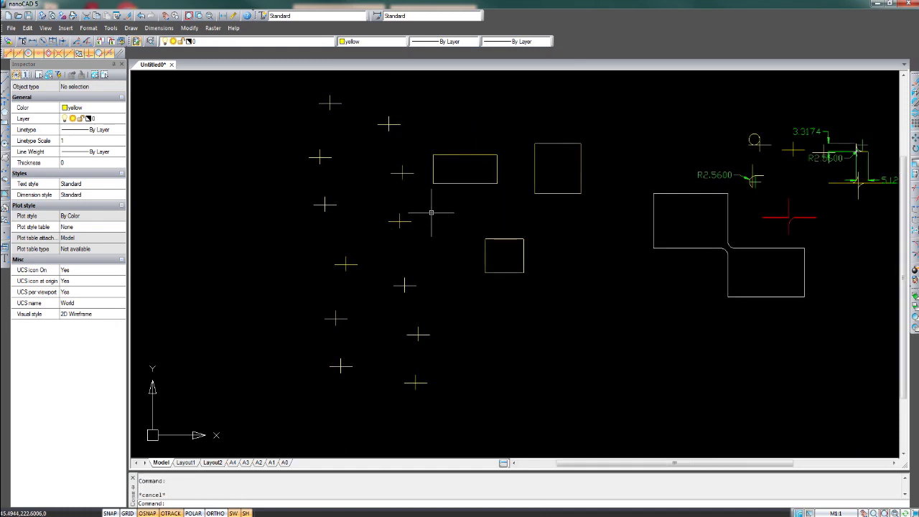
type("ch")
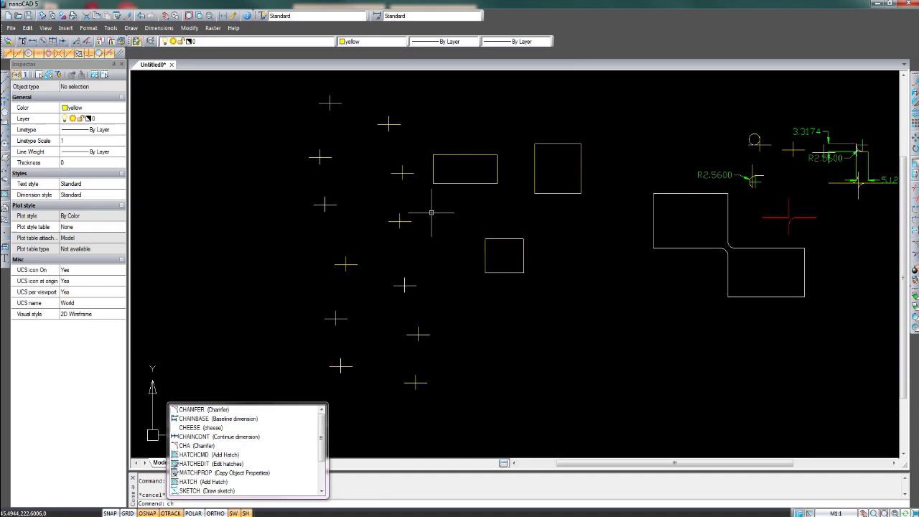
key("Down")
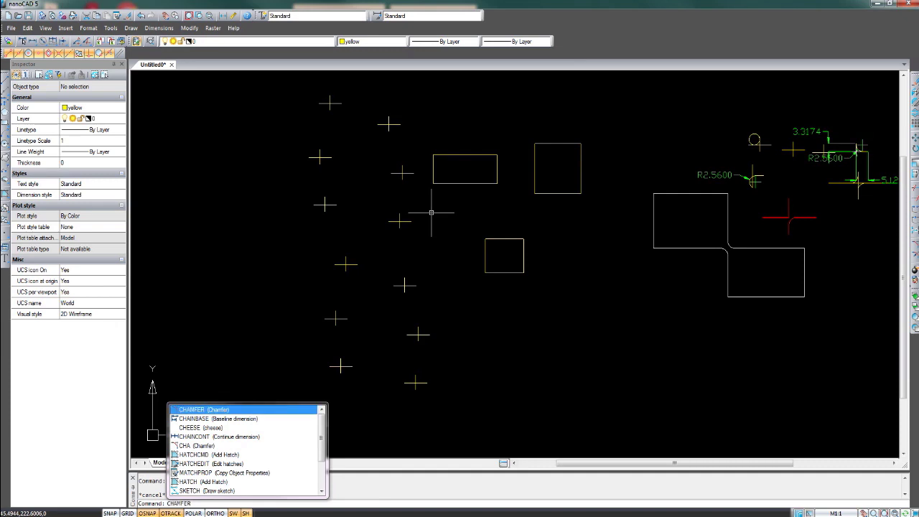
key("Return")
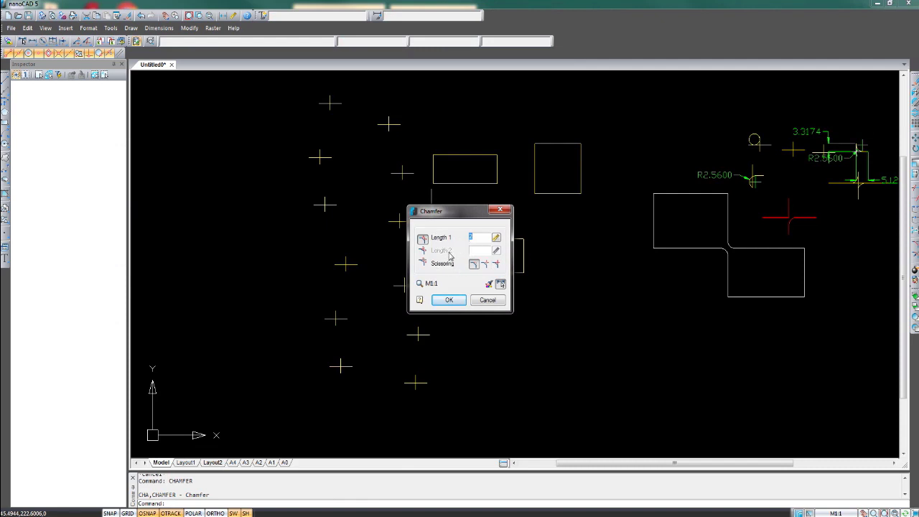
left_click(448, 300)
Step: Cut a 2.0000×45° chamfer on the rectangle's top-left corner, starting from its left edge
scroll(434, 160, "up", 6)
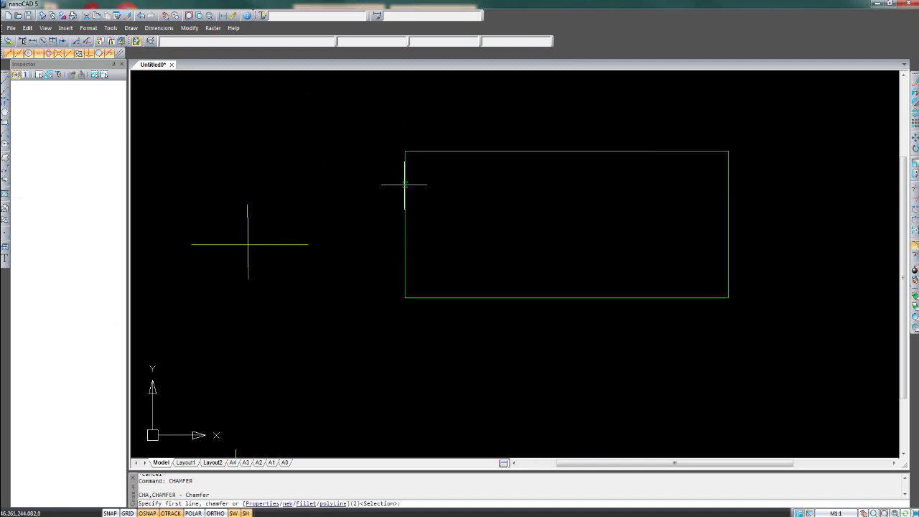
left_click(405, 185)
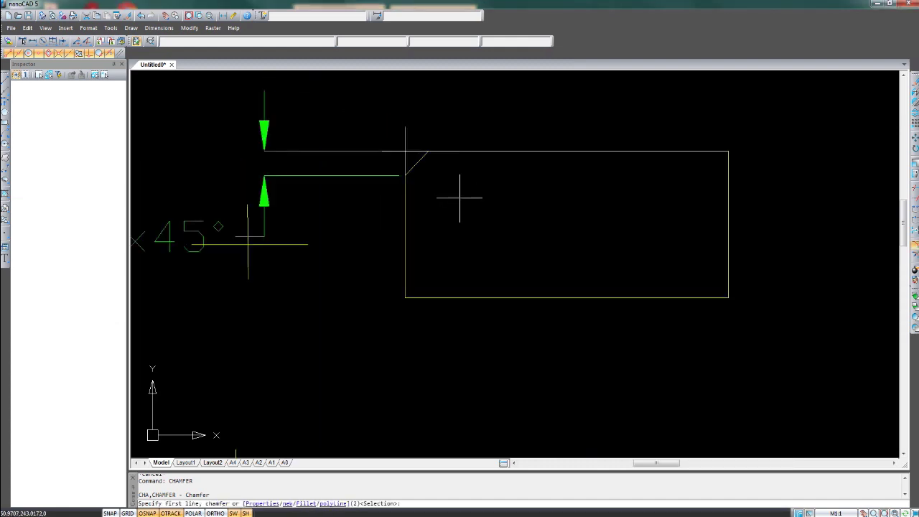
scroll(460, 199, "down", 5)
middle_click_drag(455, 195, 467, 218)
scroll(462, 228, "up", 2)
scroll(492, 211, "up", 2)
scroll(491, 218, "down", 2)
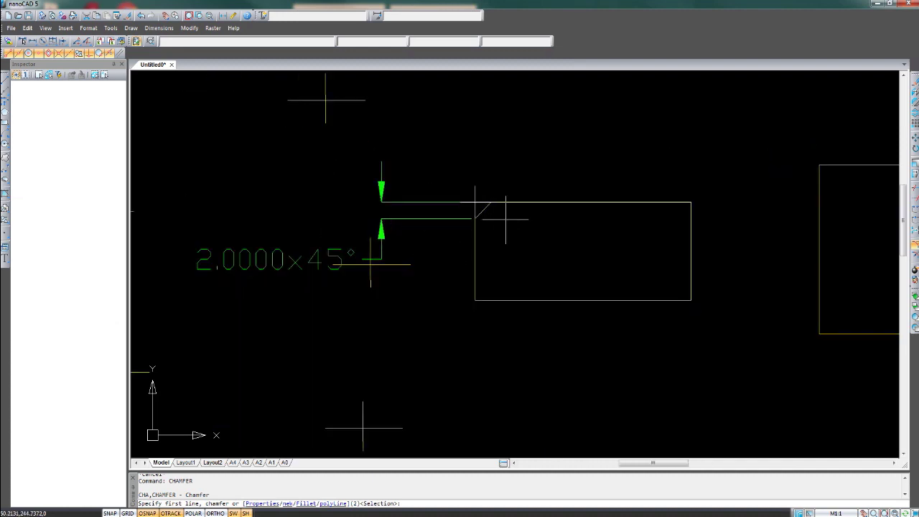
scroll(505, 219, "up", 2)
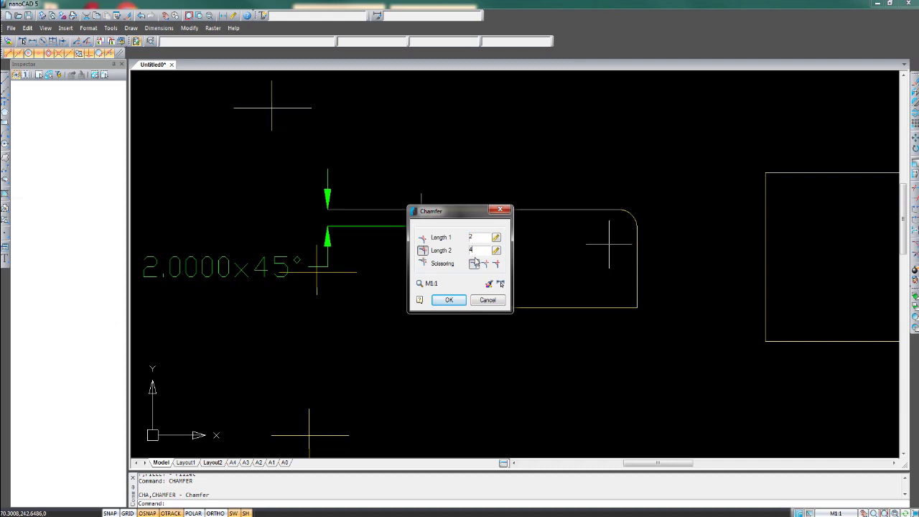
left_click(448, 300)
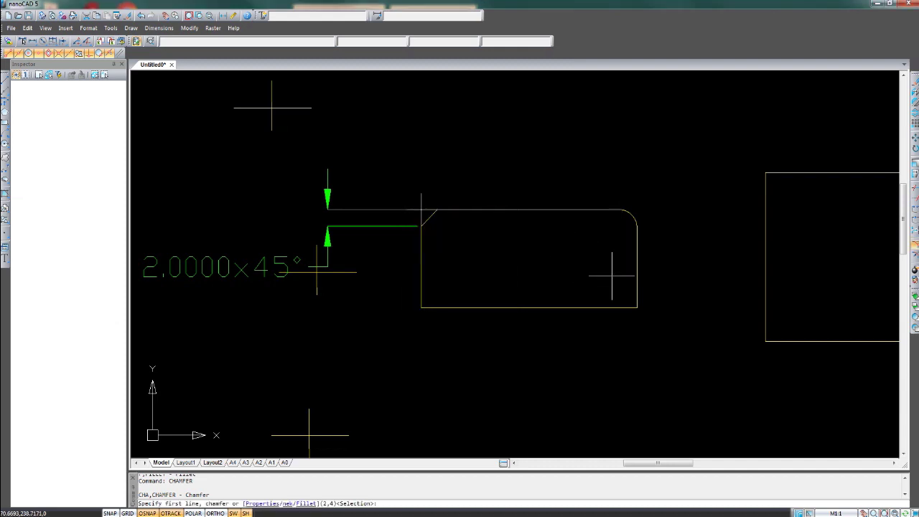
left_click(596, 307)
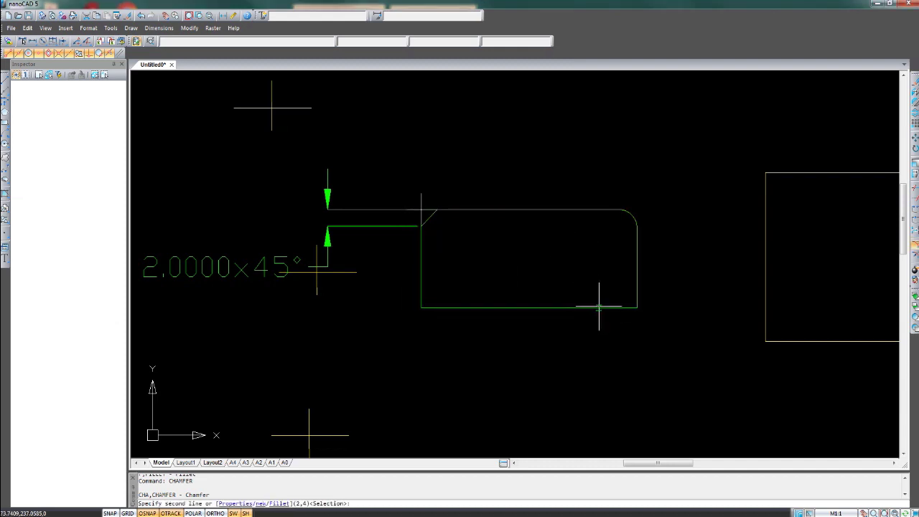
left_click(638, 276)
scroll(650, 291, "up", 2)
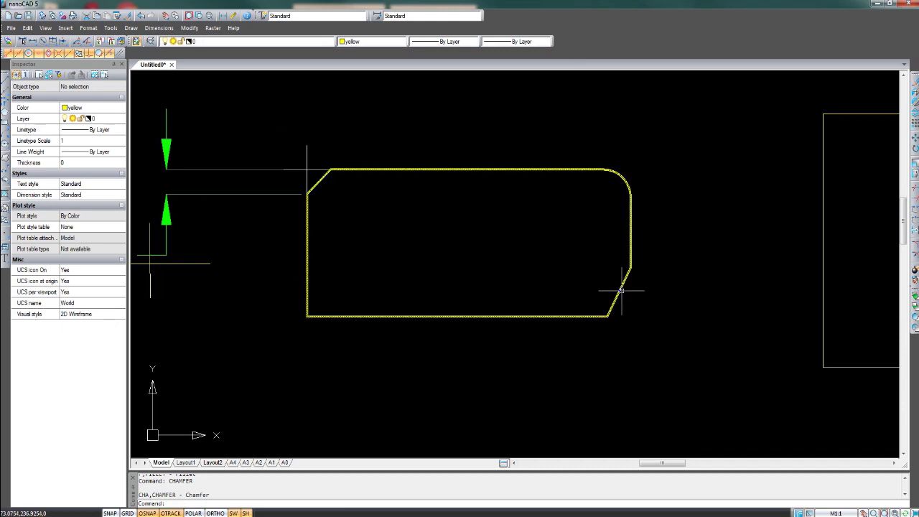
scroll(635, 271, "down", 2)
scroll(571, 286, "up", 2)
scroll(571, 285, "down", 2)
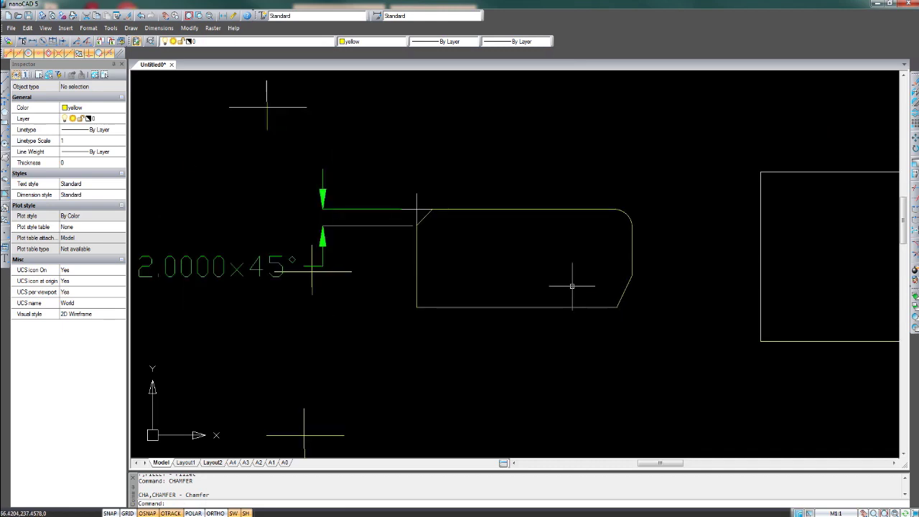
scroll(581, 273, "up", 2)
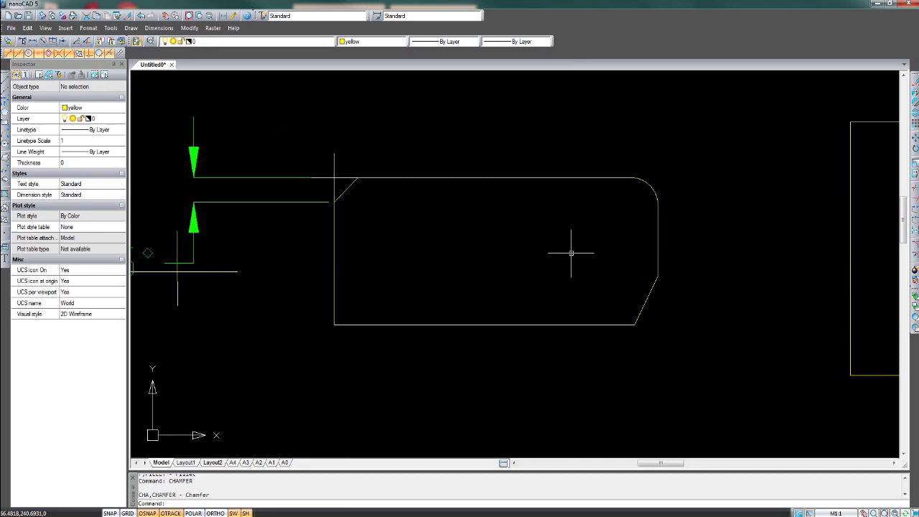
scroll(568, 251, "down", 2)
middle_click_drag(539, 250, 609, 246)
key("Escape")
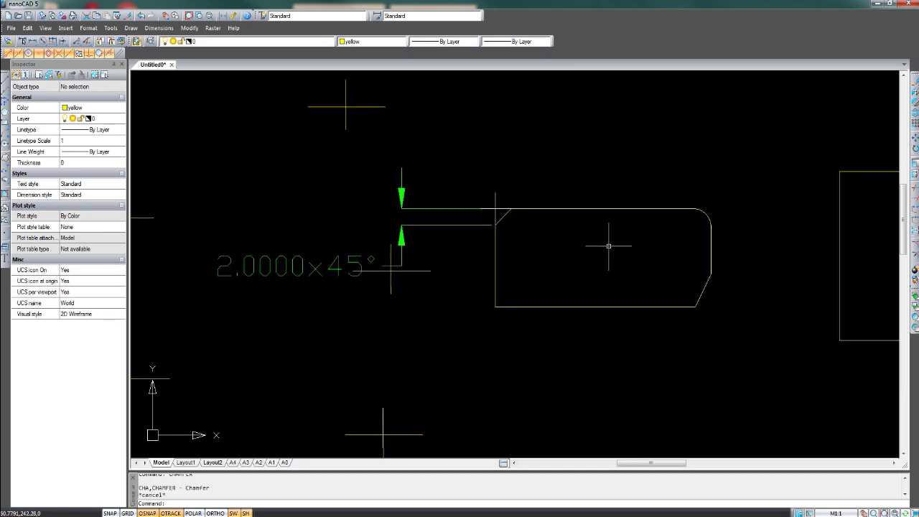
middle_click_drag(611, 249, 601, 245)
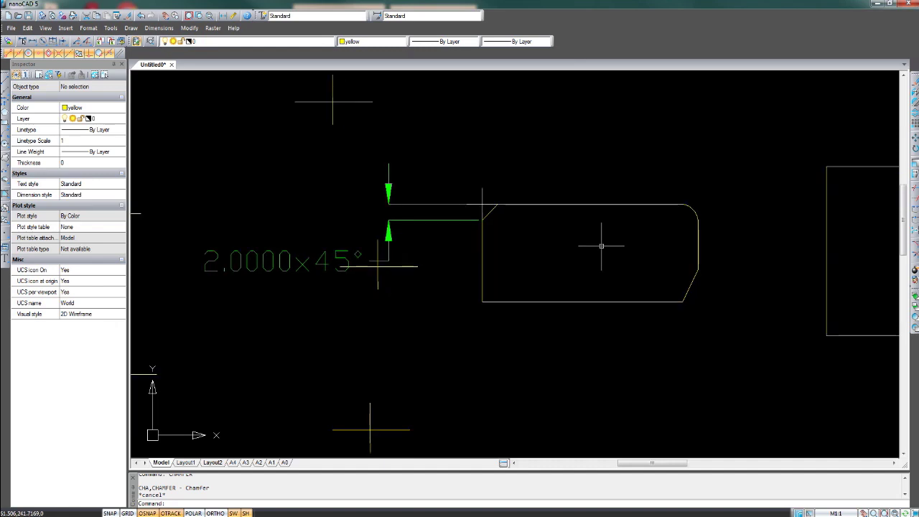
scroll(602, 246, "up", 1)
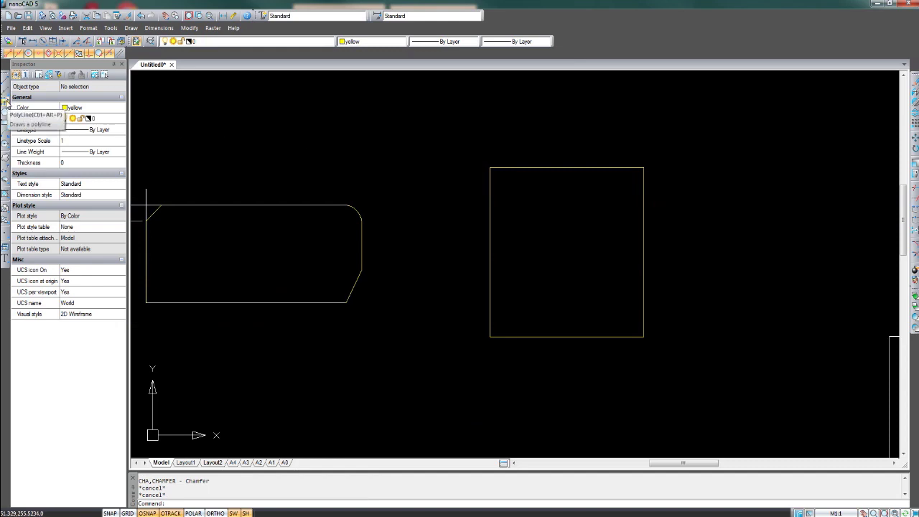
Step: Draw a four-corner closed polyline rectangle in the empty space above the chamfered shape
left_click(5, 102)
middle_click_drag(331, 125, 381, 172)
left_click(344, 118)
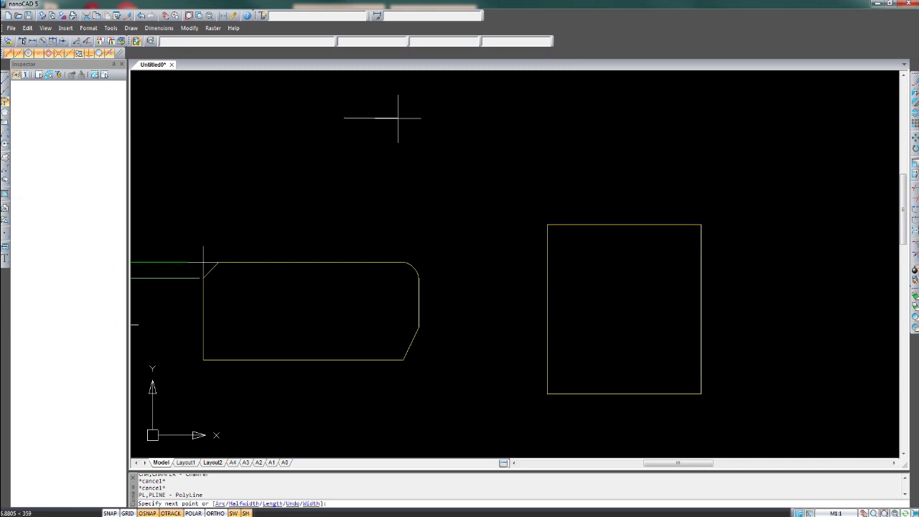
left_click(396, 118)
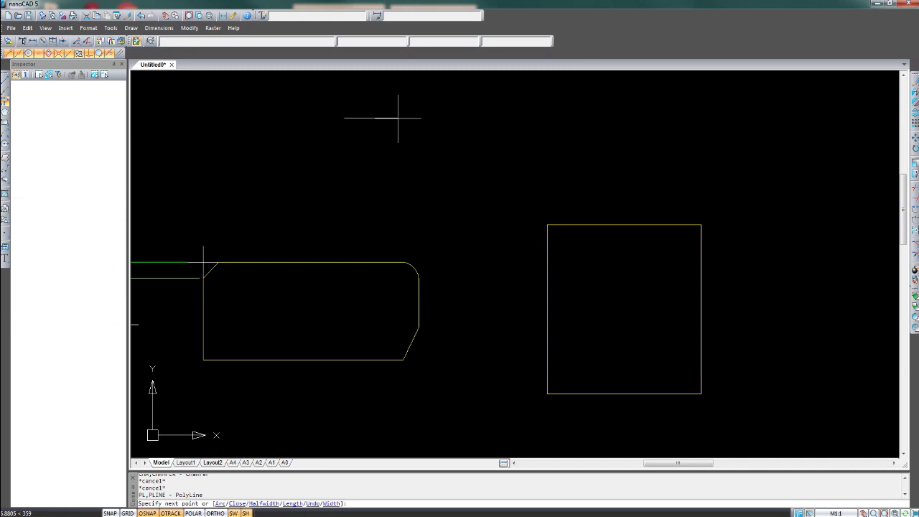
left_click(396, 154)
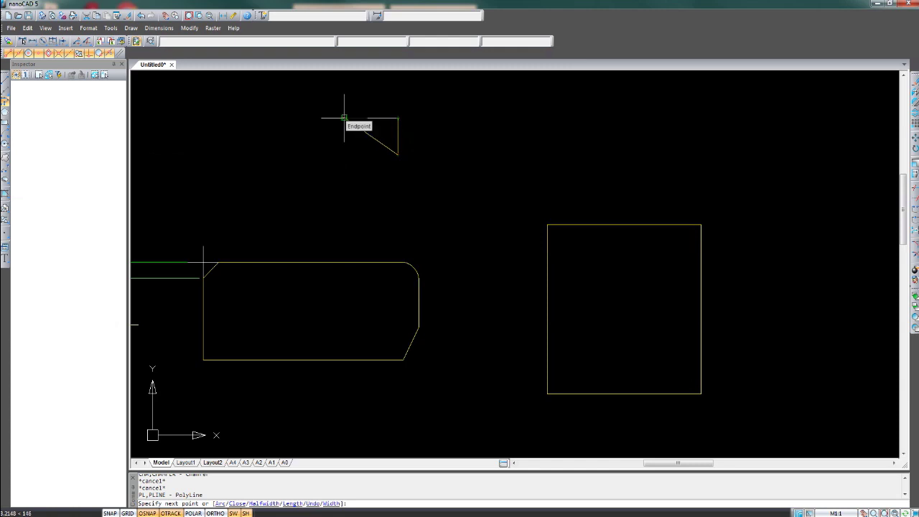
left_click(345, 155)
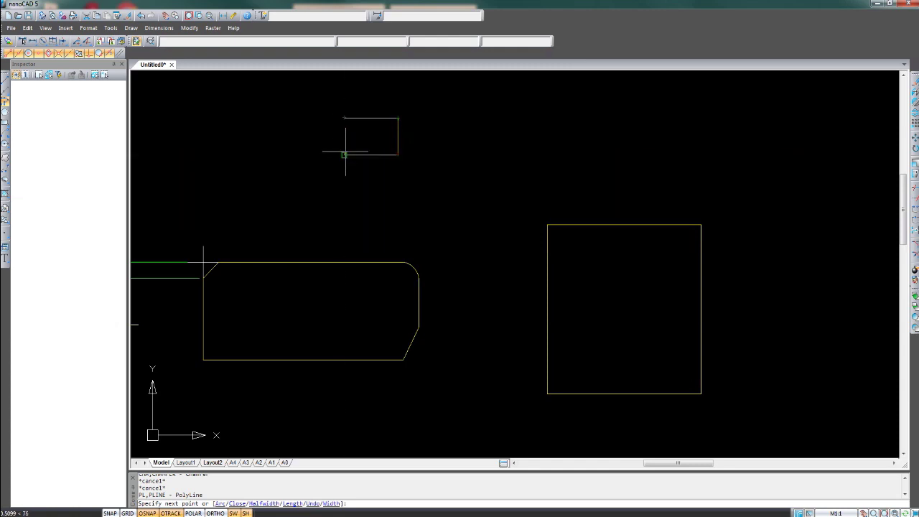
left_click(344, 119)
key("Return")
scroll(362, 119, "up", 3)
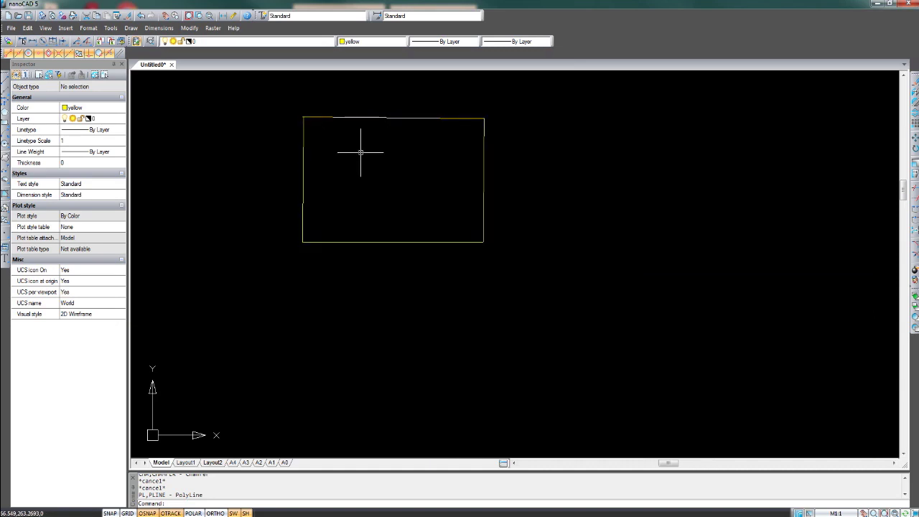
Step: Fillet the rectangle as a whole polyline, rounding two opposite corners
type("f")
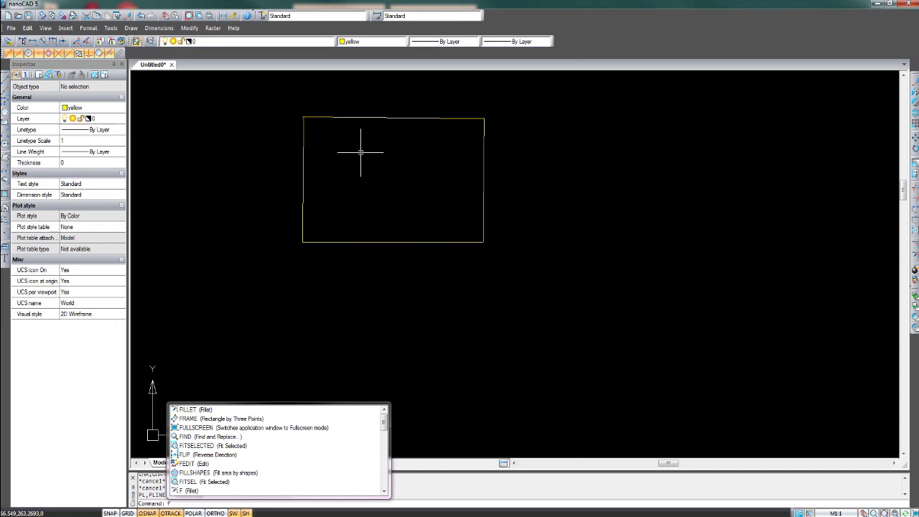
key("Return")
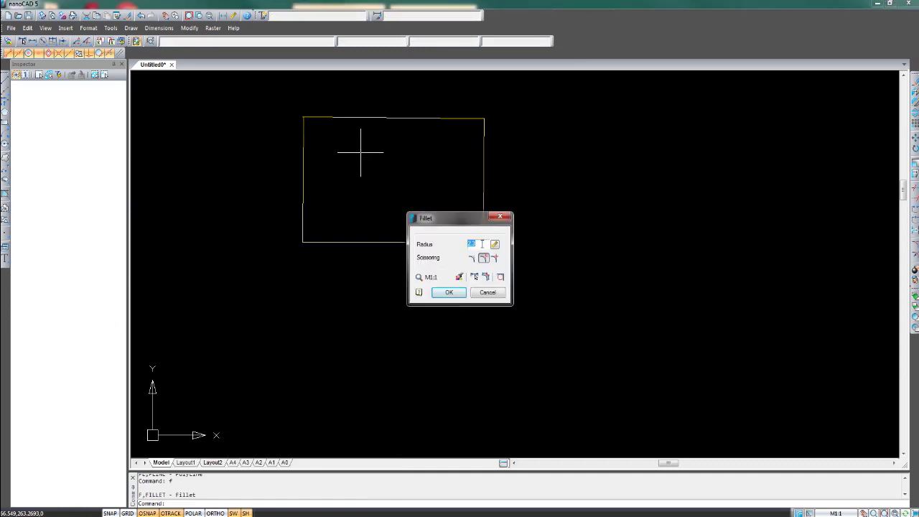
left_click(460, 292)
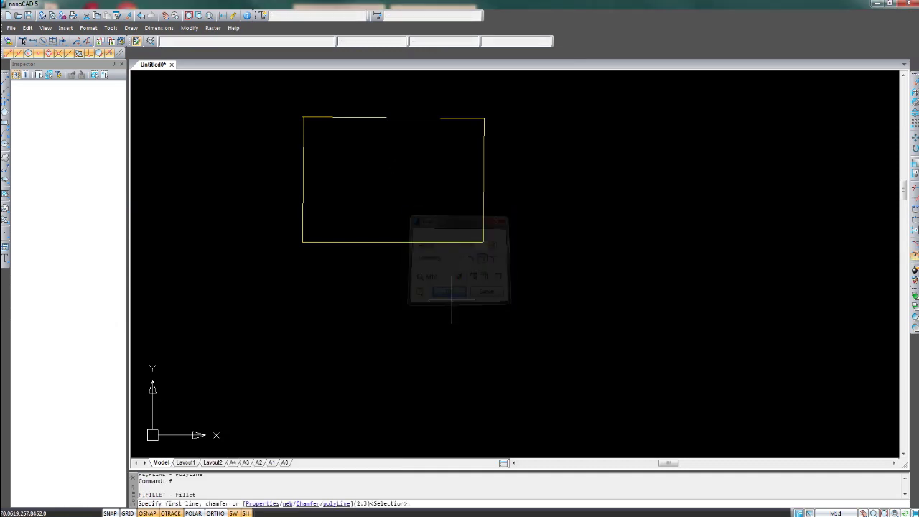
left_click(304, 141)
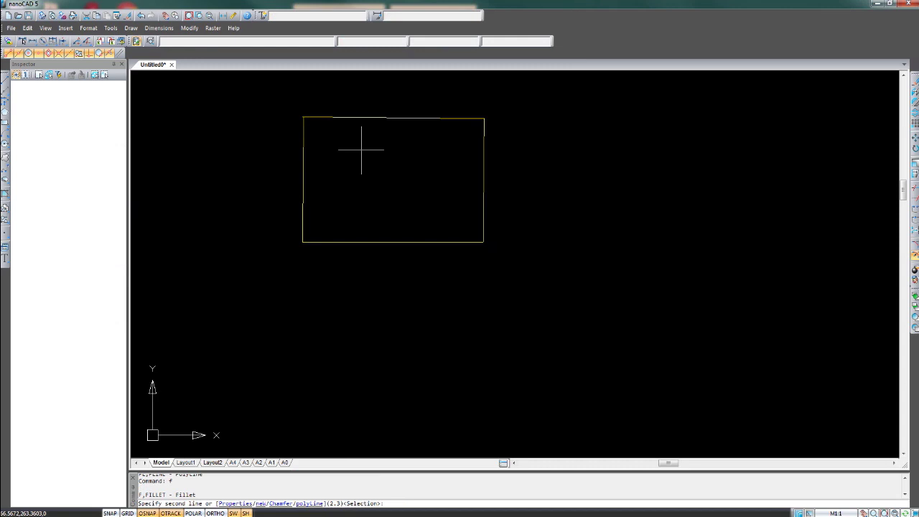
type("1")
key("Return")
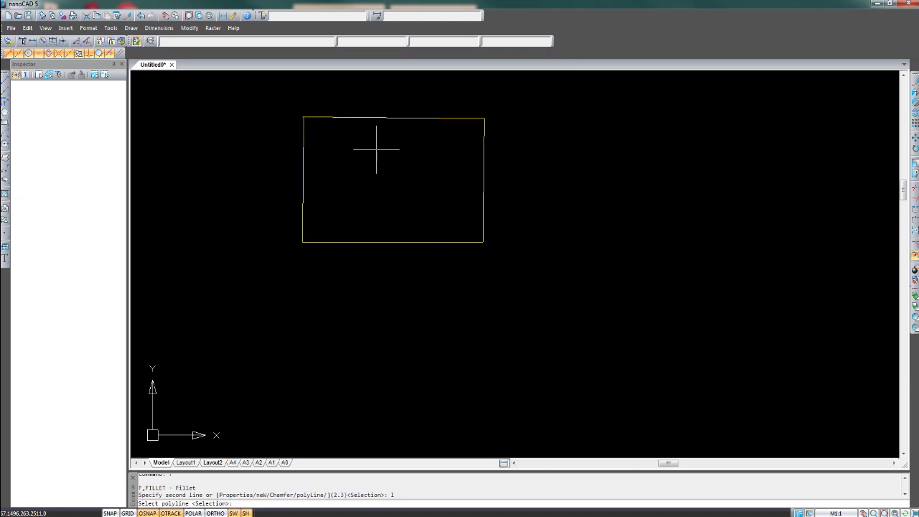
left_click(428, 117)
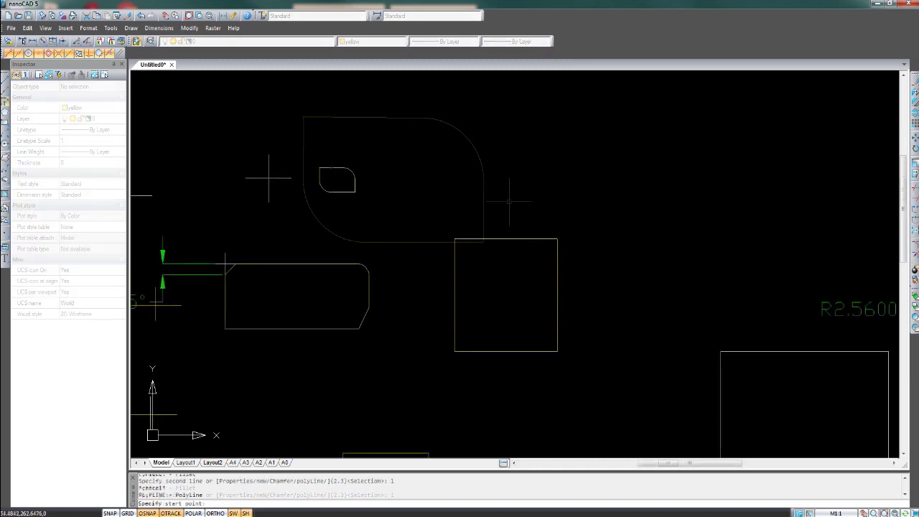
Step: Start another closed rectangular polyline in open space nearby
scroll(308, 174, "up", 5)
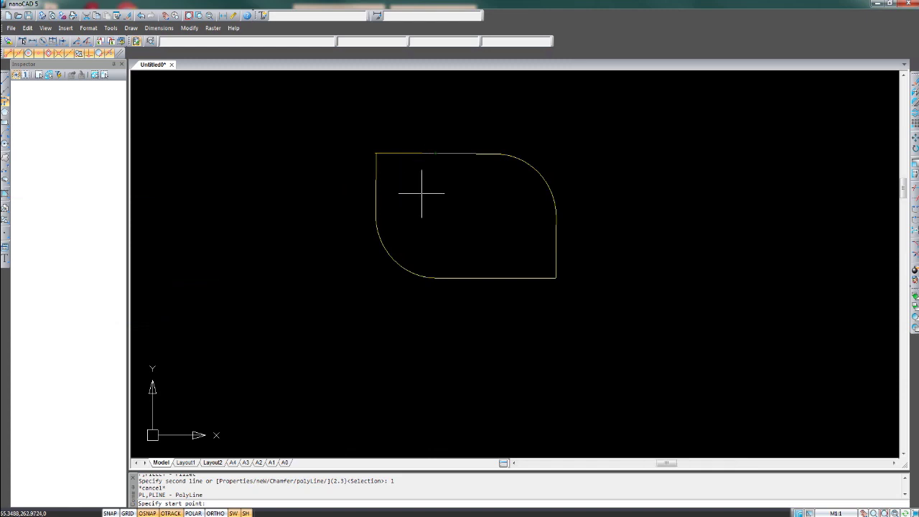
scroll(481, 208, "down", 5)
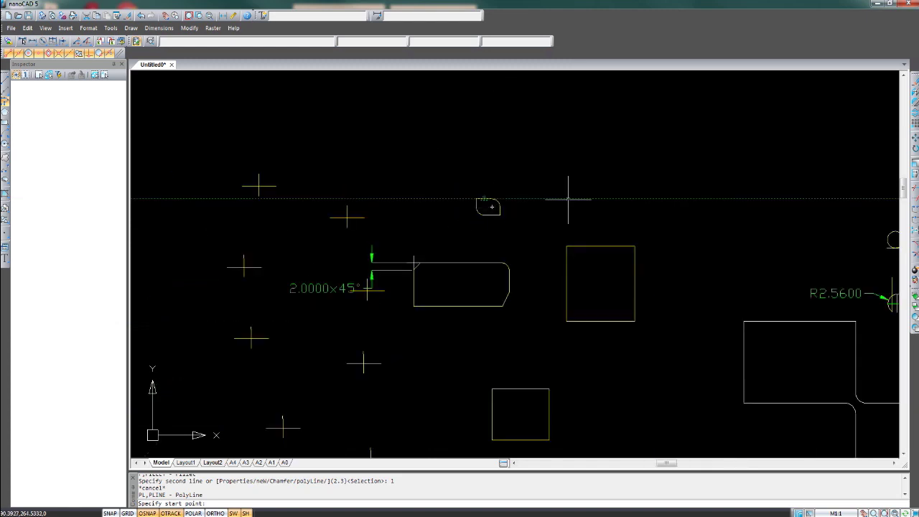
mouse_move(568, 199)
middle_mouse_down()
mouse_move(520, 209)
mouse_move(453, 248)
middle_mouse_up()
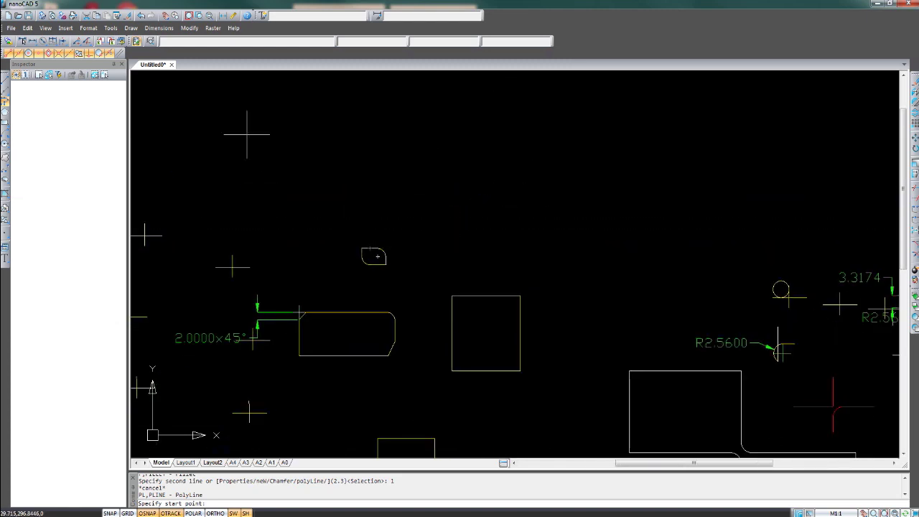
left_click(452, 139)
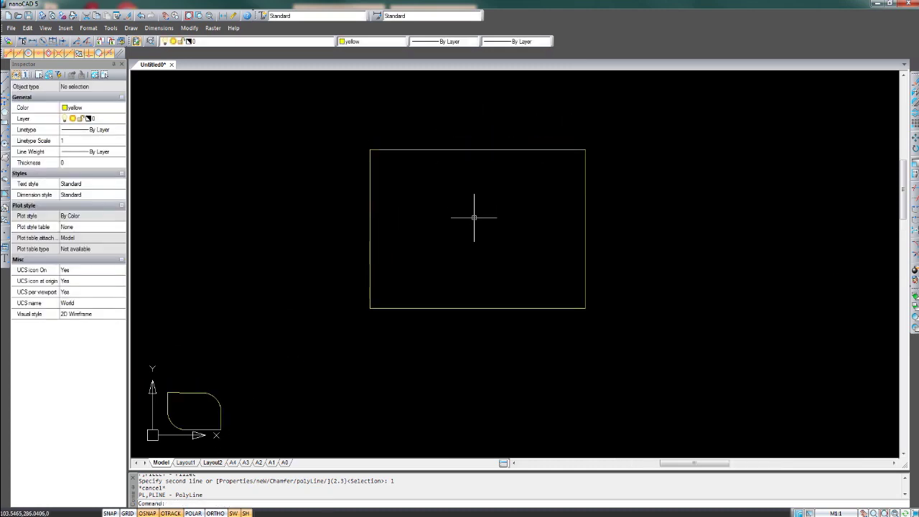
Step: Fillet the whole rectangular polyline at radius 2.3, rounding all four corners
key("Return")
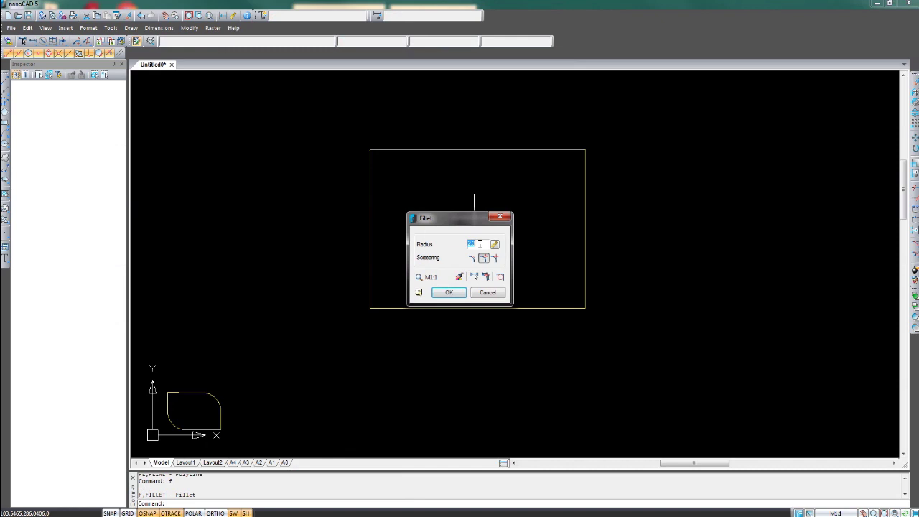
left_click(449, 292)
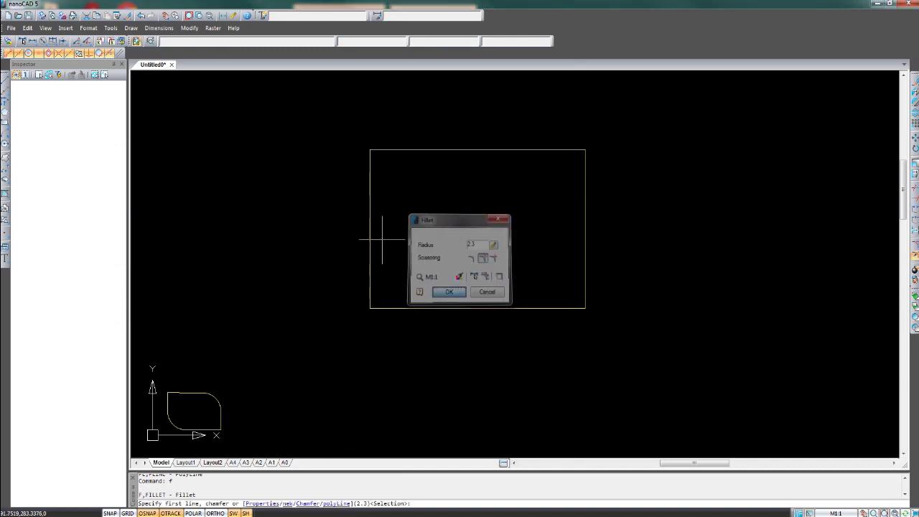
left_click(369, 214)
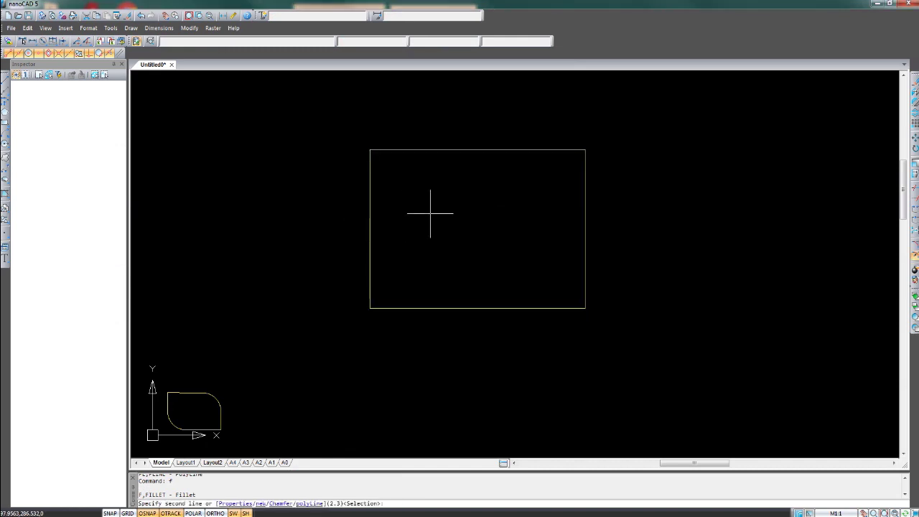
type("l")
key("Return")
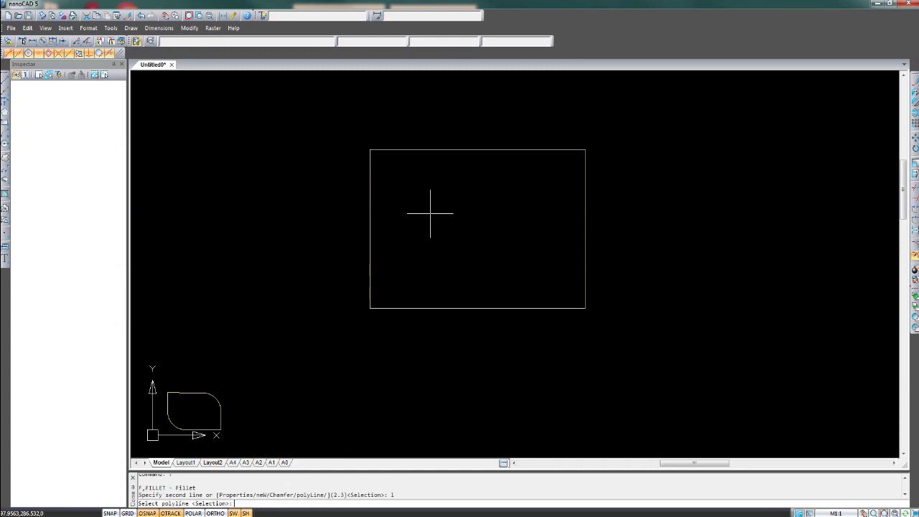
left_click(406, 149)
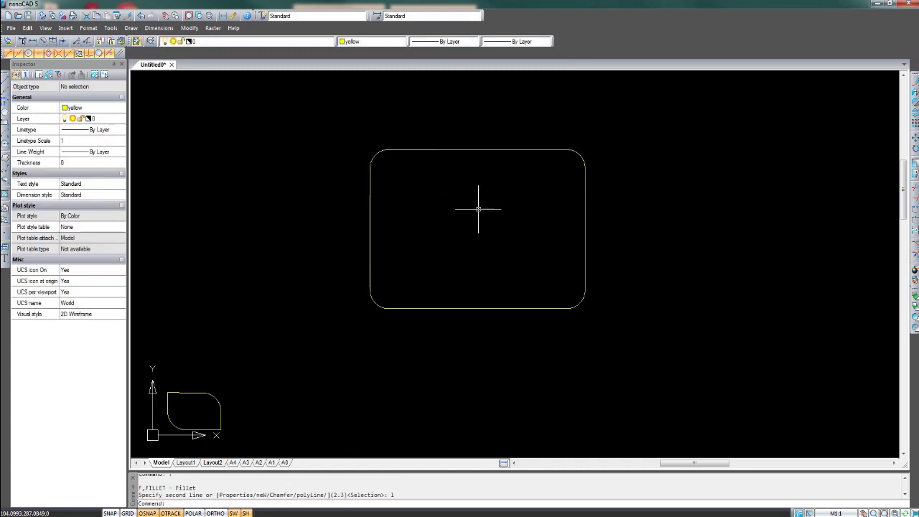
scroll(481, 206, "up", 2)
middle_click_drag(480, 205, 465, 233)
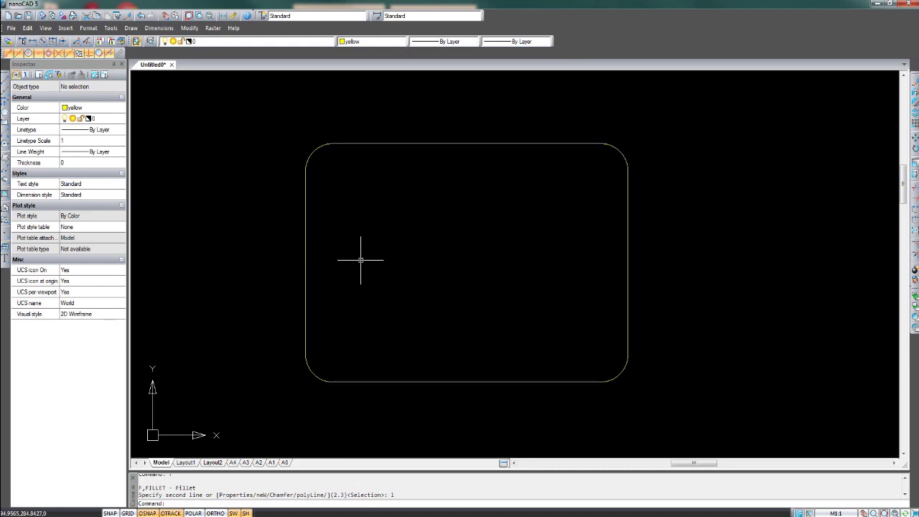
scroll(360, 260, "down", 3)
middle_click_drag(360, 259, 396, 229)
middle_click_drag(378, 259, 378, 260)
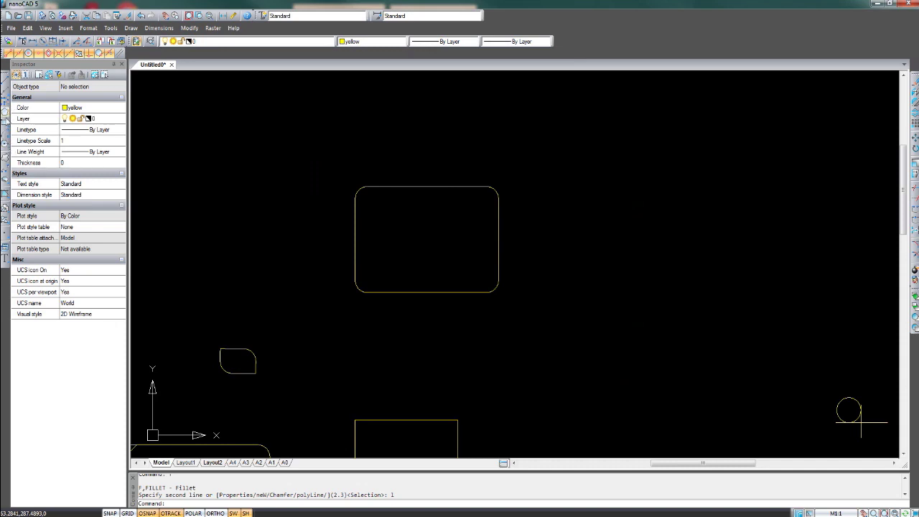
Step: Draw a nine-vertex jagged closed polyline to the right of the rounded rectangle
left_click(5, 101)
middle_click_drag(612, 201, 457, 165)
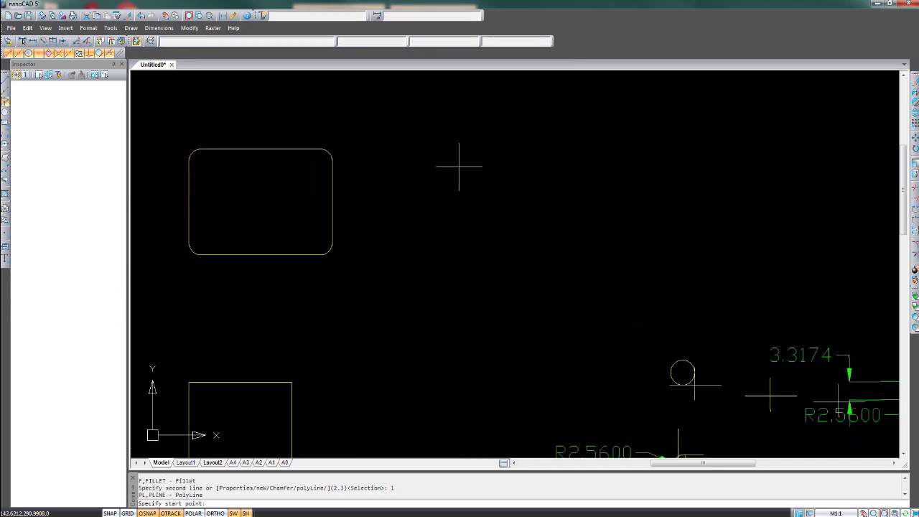
left_click(536, 165)
left_click(691, 137)
left_click(672, 191)
left_click(619, 249)
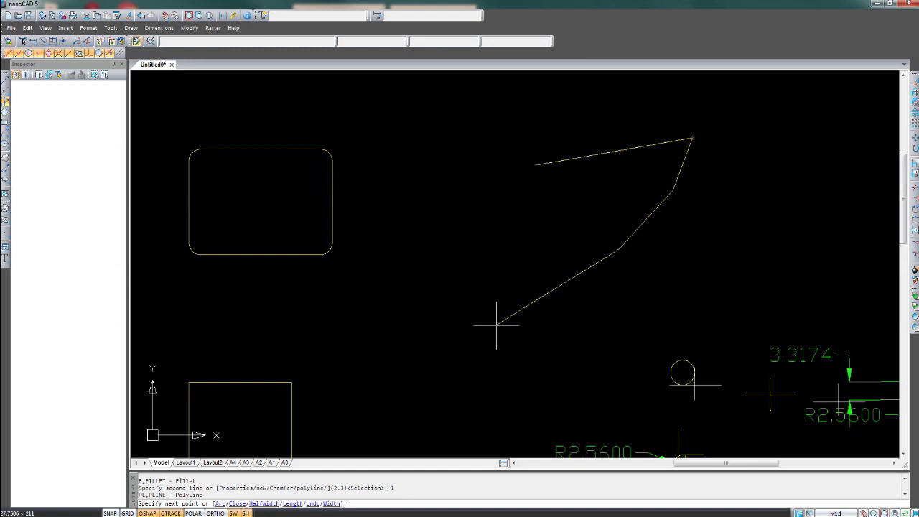
left_click(494, 344)
left_click(529, 257)
left_click(465, 219)
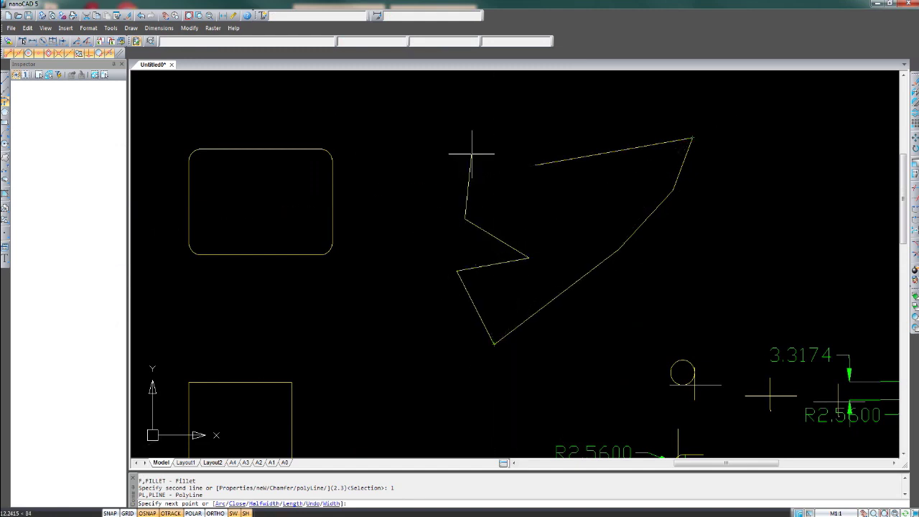
left_click(471, 153)
left_click(506, 179)
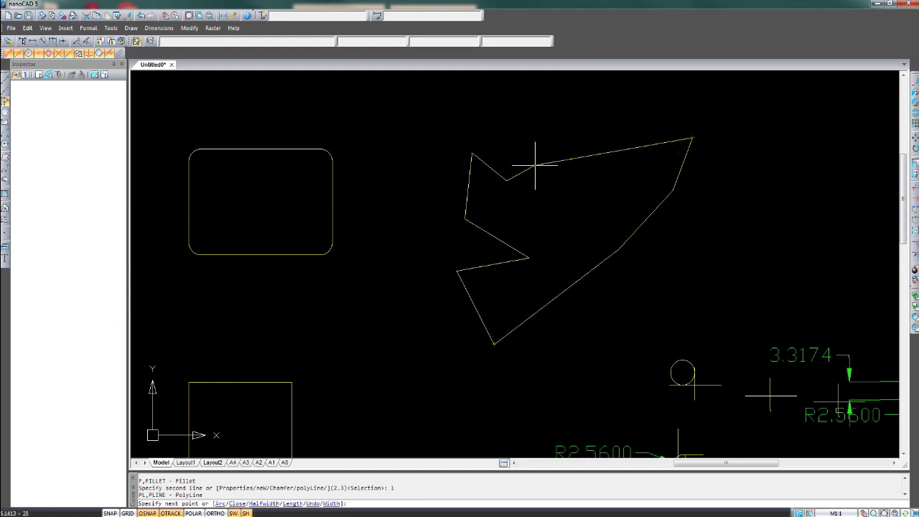
left_click(534, 166)
scroll(565, 184, "up", 2)
Step: Round every corner of the jagged polyline using the fillet polyLine option
key("Return")
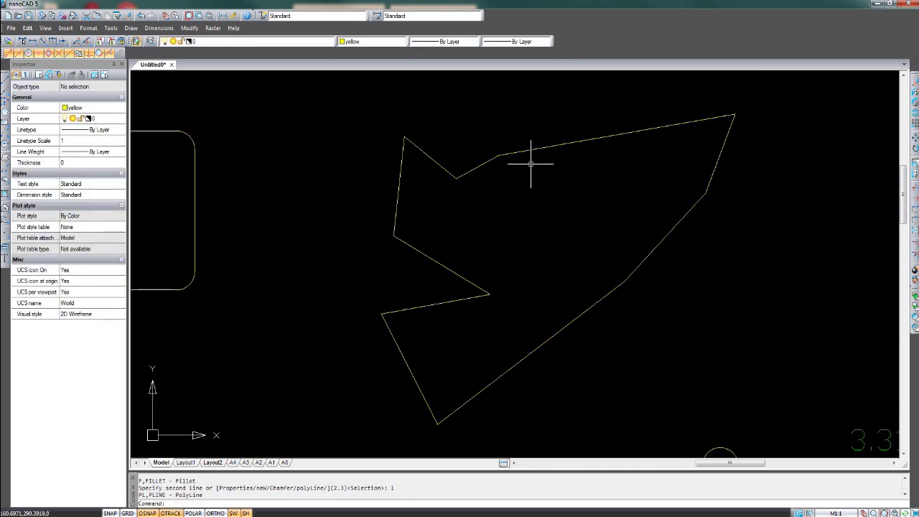
type("f")
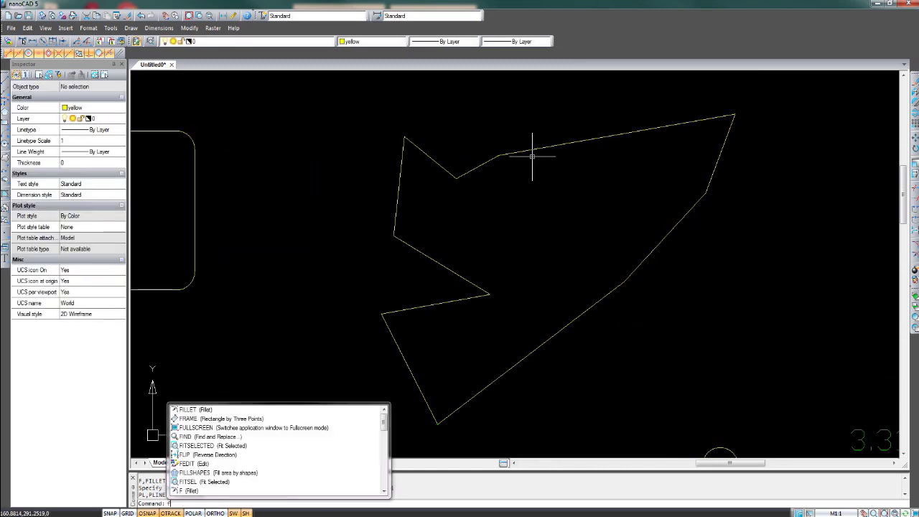
key("Return")
left_click(448, 292)
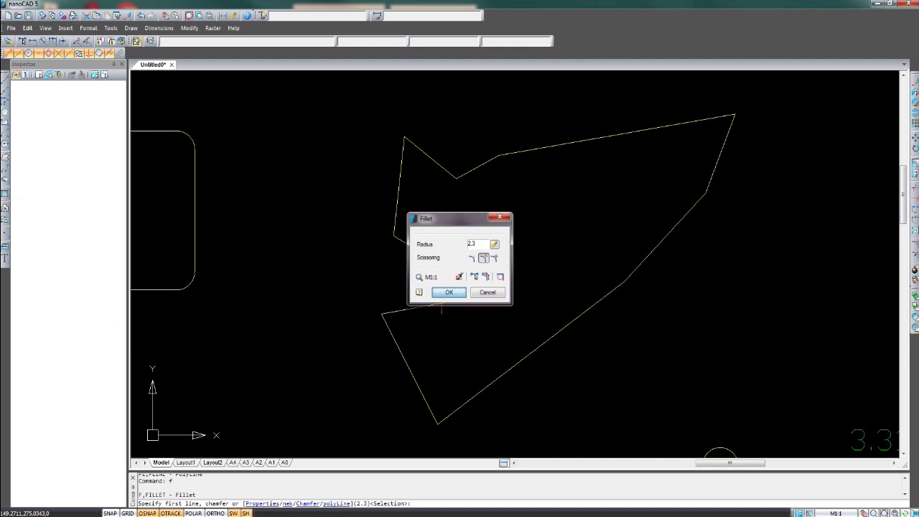
left_click(556, 147)
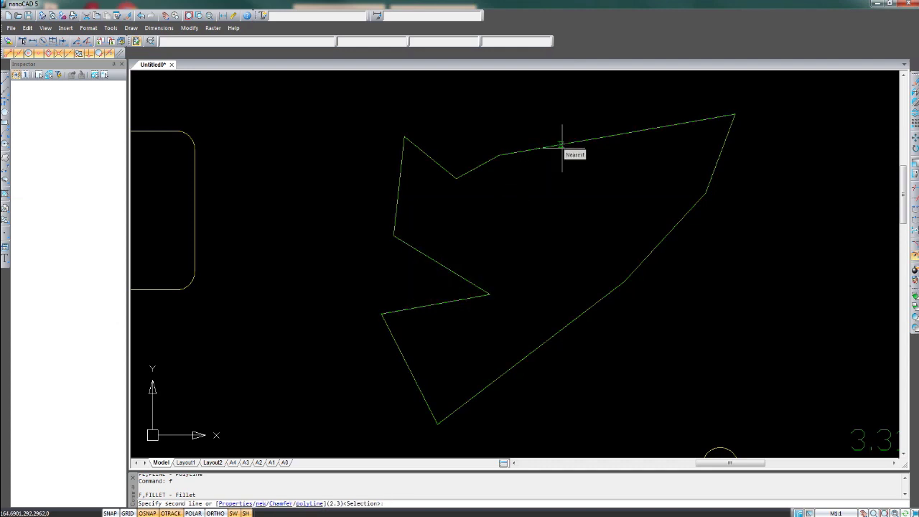
type("1")
key("Return")
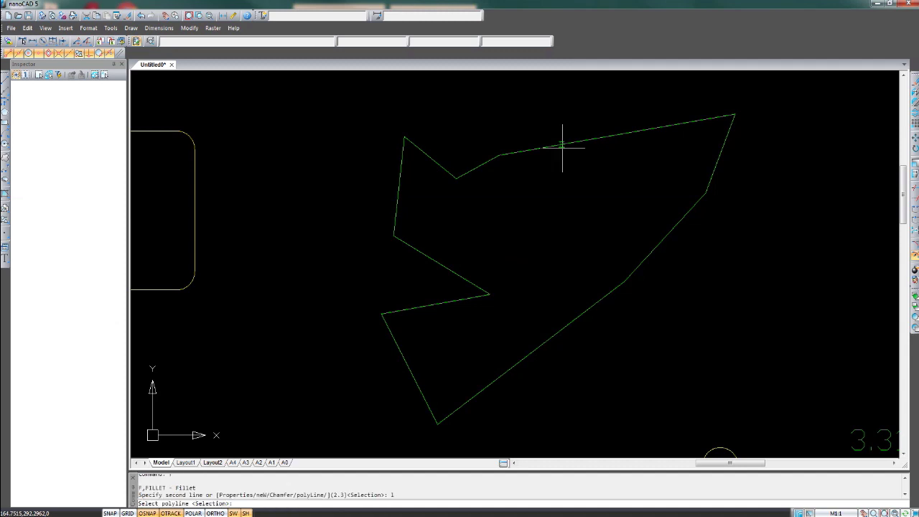
left_click(720, 152)
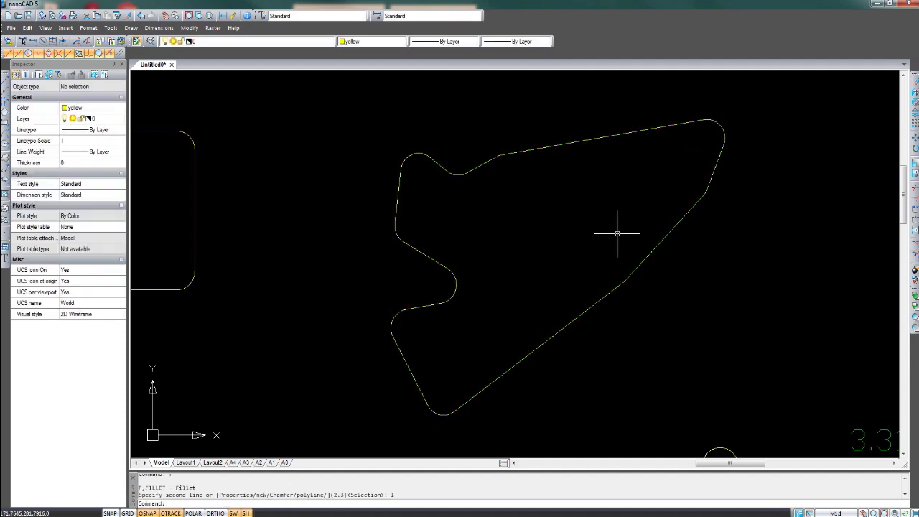
Step: Draw a new closed five-sided irregular polyline
scroll(594, 224, "down", 4)
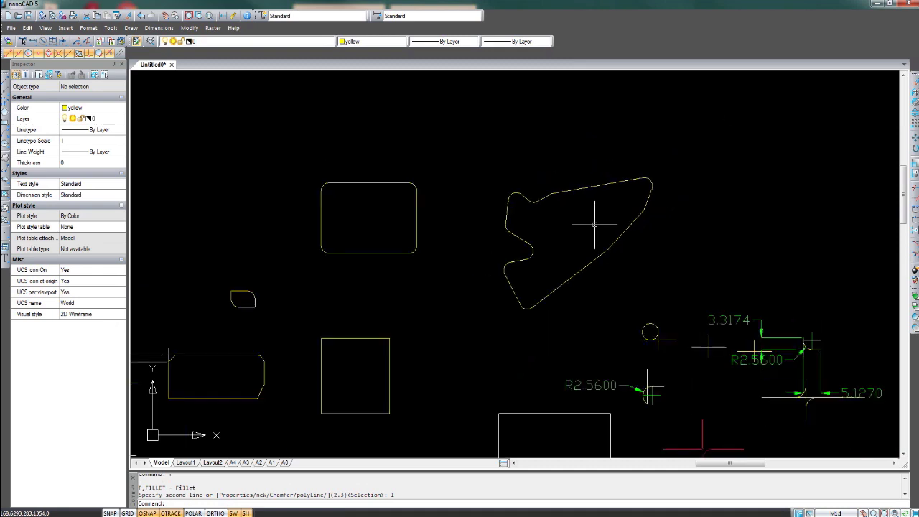
scroll(489, 236, "up", 2)
middle_click_drag(488, 235, 493, 229)
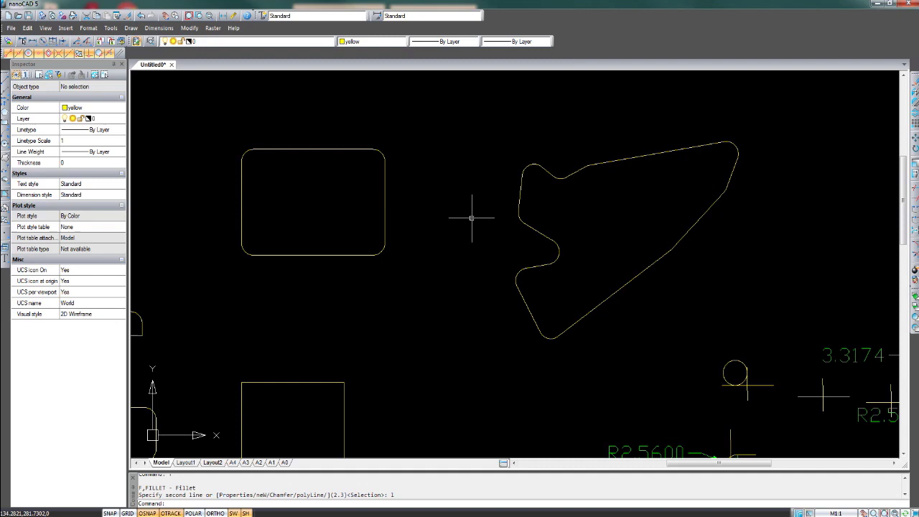
scroll(472, 218, "down", 2)
left_click(5, 102)
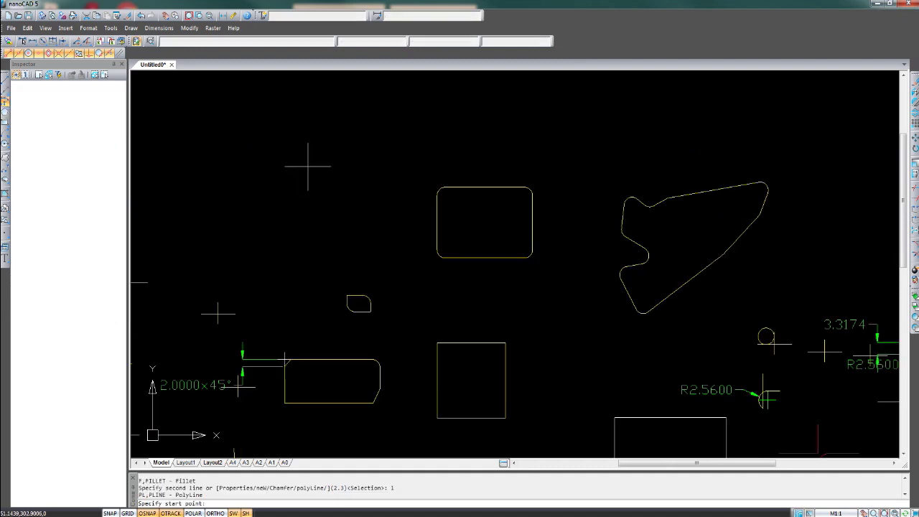
left_click(260, 147)
left_click(345, 122)
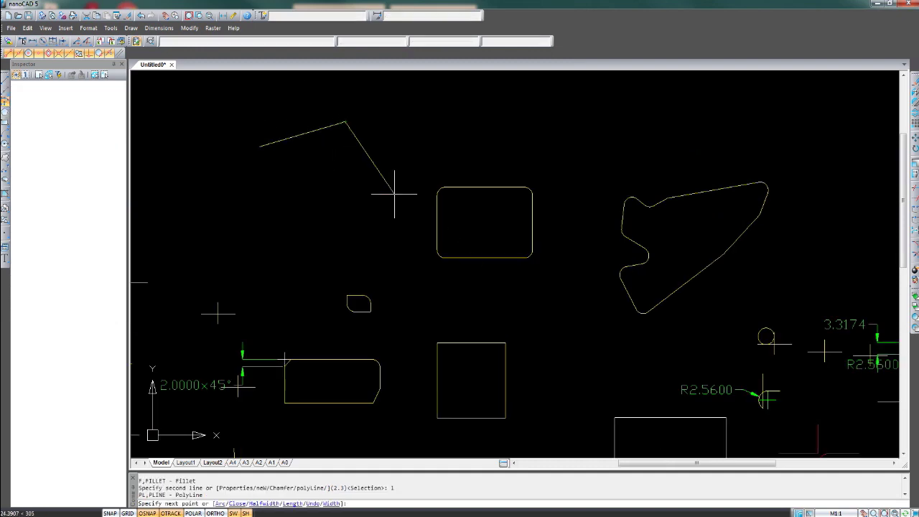
left_click(393, 193)
left_click(296, 229)
left_click(295, 173)
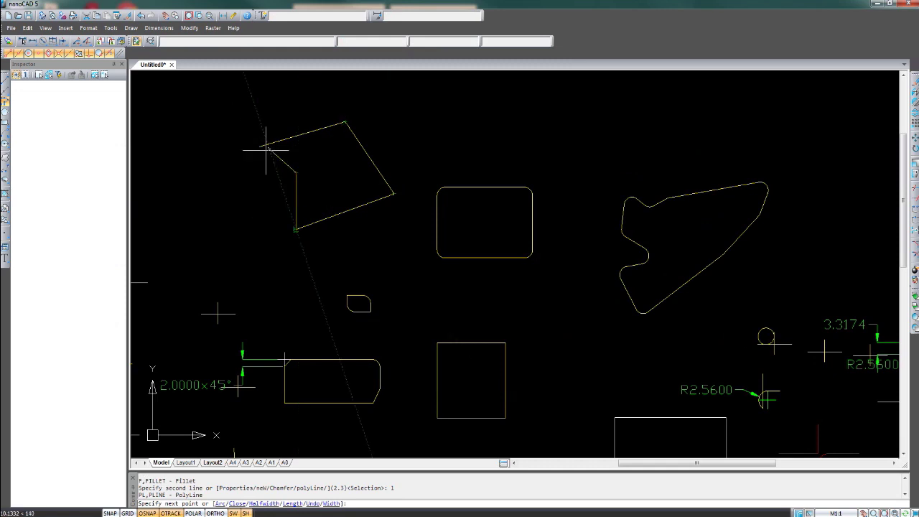
left_click(260, 147)
scroll(260, 146, "up", 3)
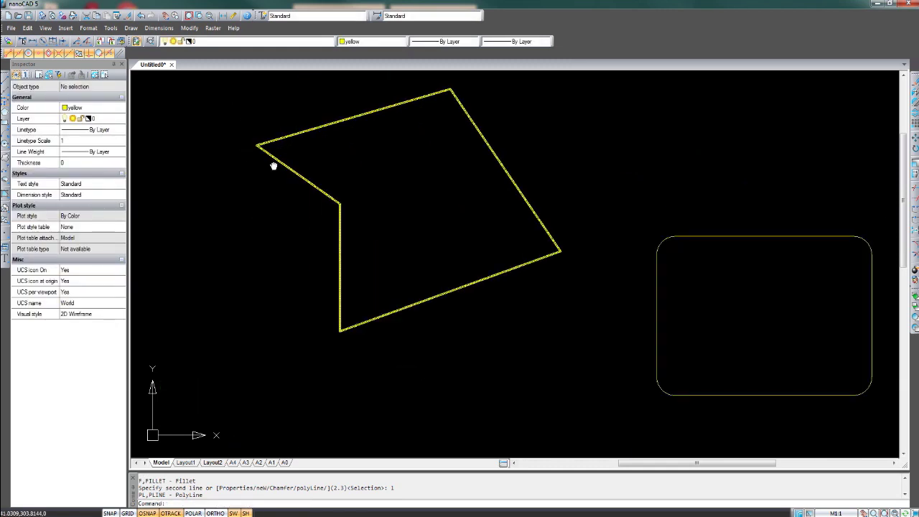
Step: Chamfer the whole five-sided polyline at once with length 2, using the polyLine option
type("ch")
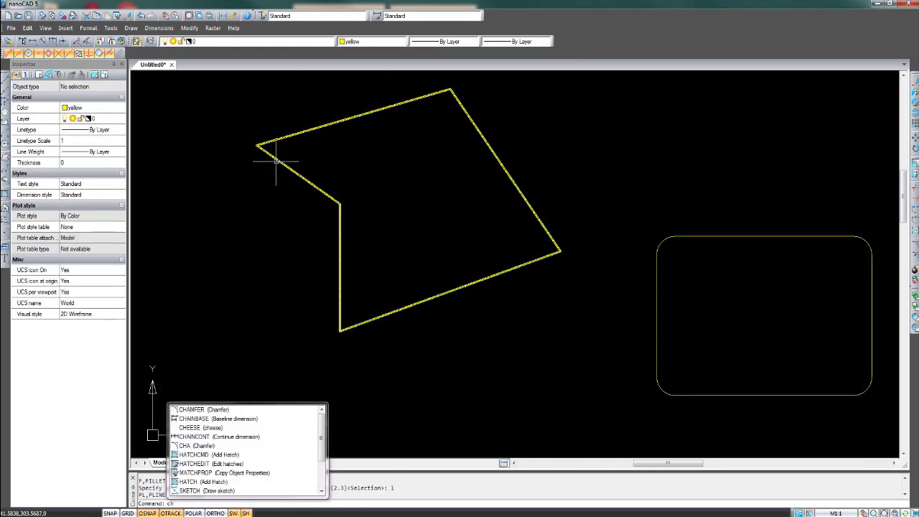
key("Down")
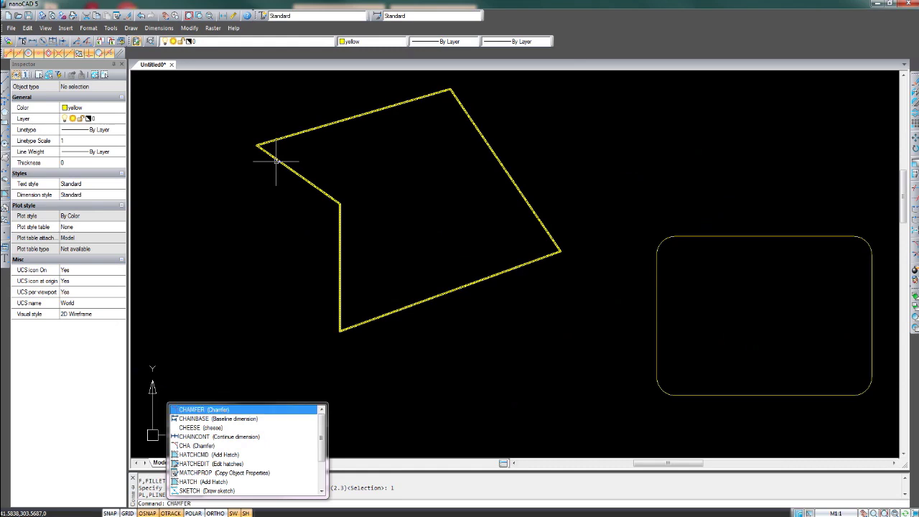
key("Return")
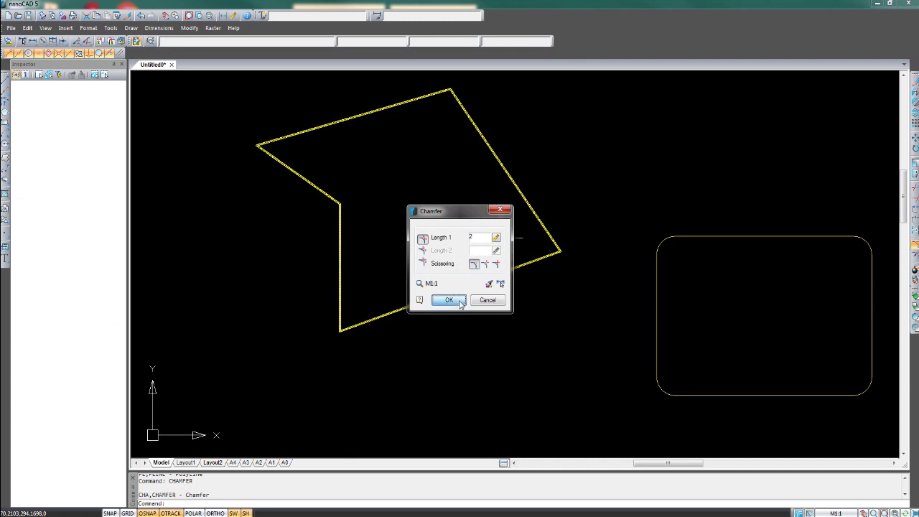
left_click(460, 303)
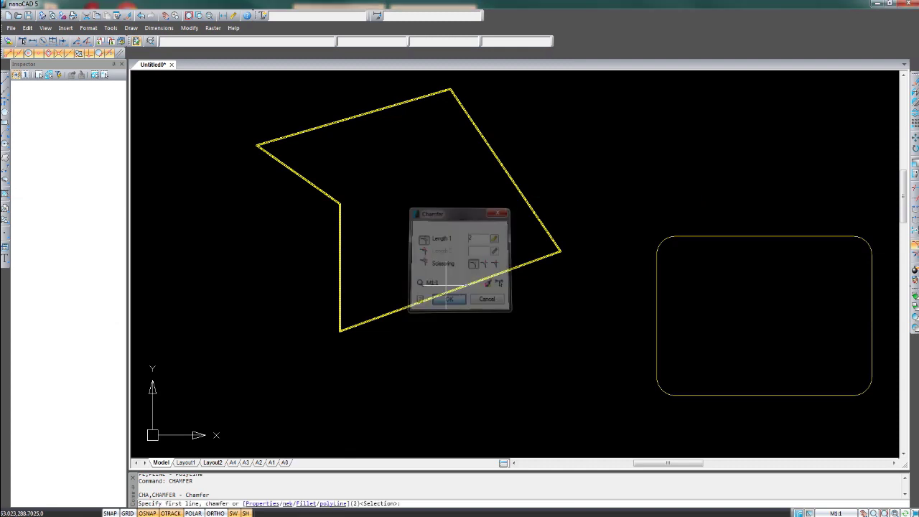
left_click(293, 170)
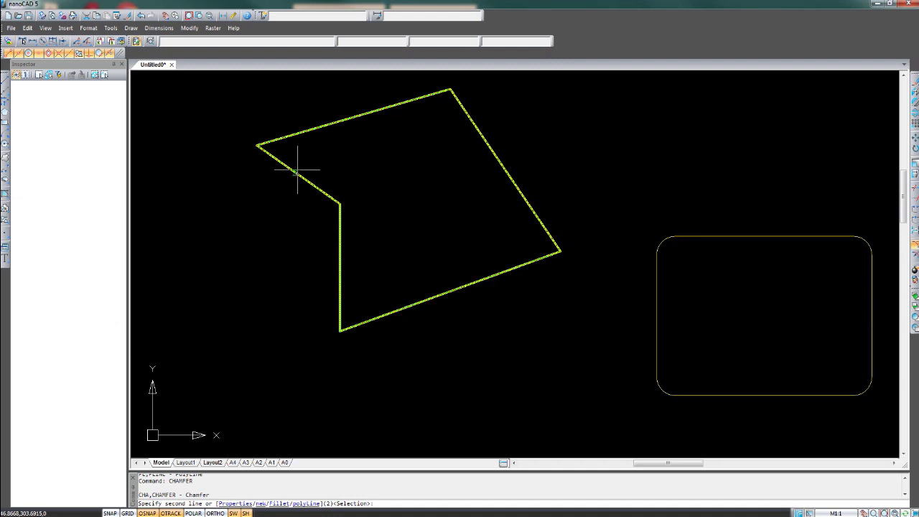
type("l")
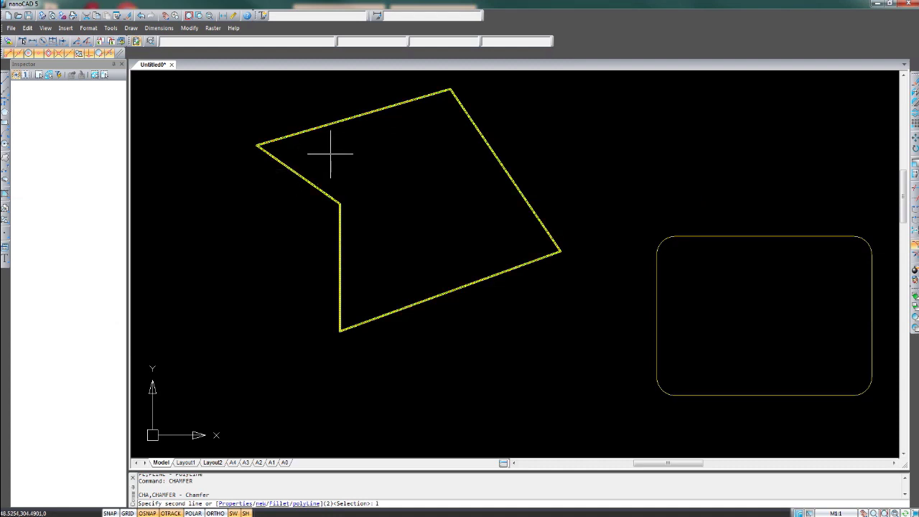
key("Return")
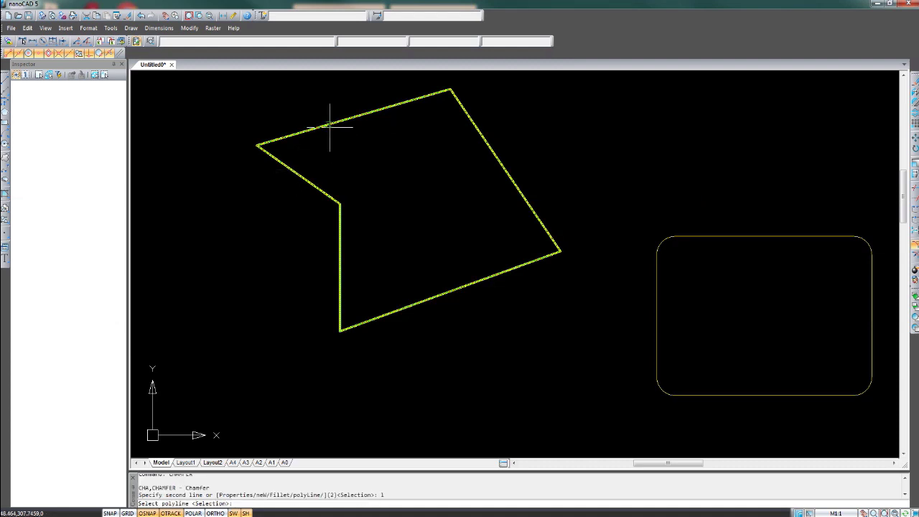
left_click(330, 128)
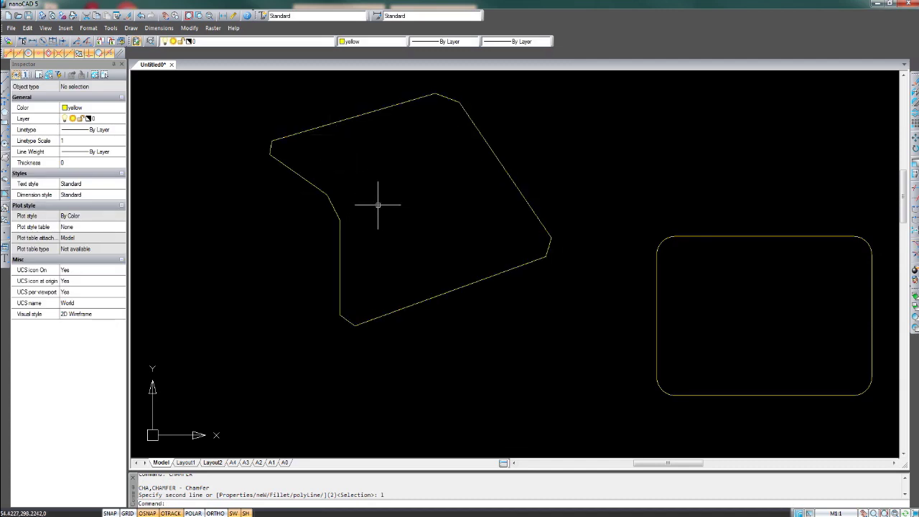
scroll(375, 205, "down", 3)
Step: Use POL to draw a 6-sided inscribed polygon beside the chamfered shape
scroll(266, 158, "up", 2)
type("pol")
key("Return")
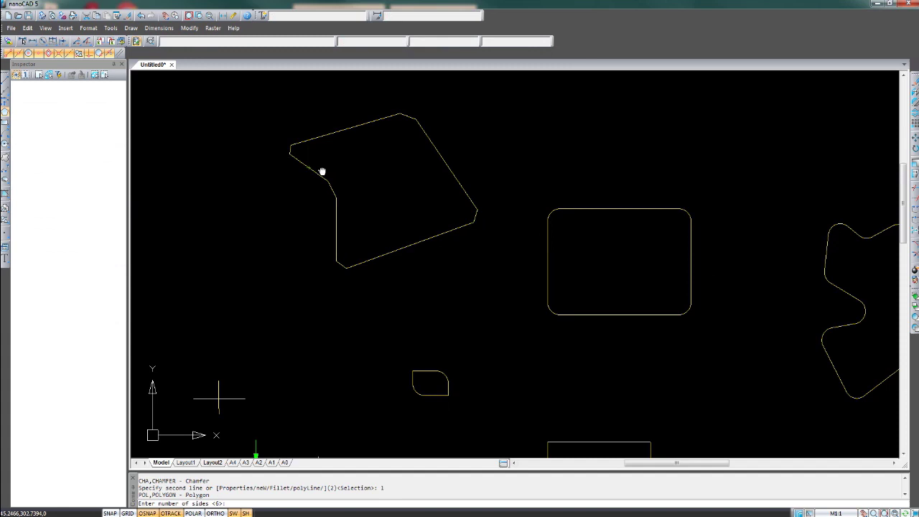
scroll(476, 183, "up", 1)
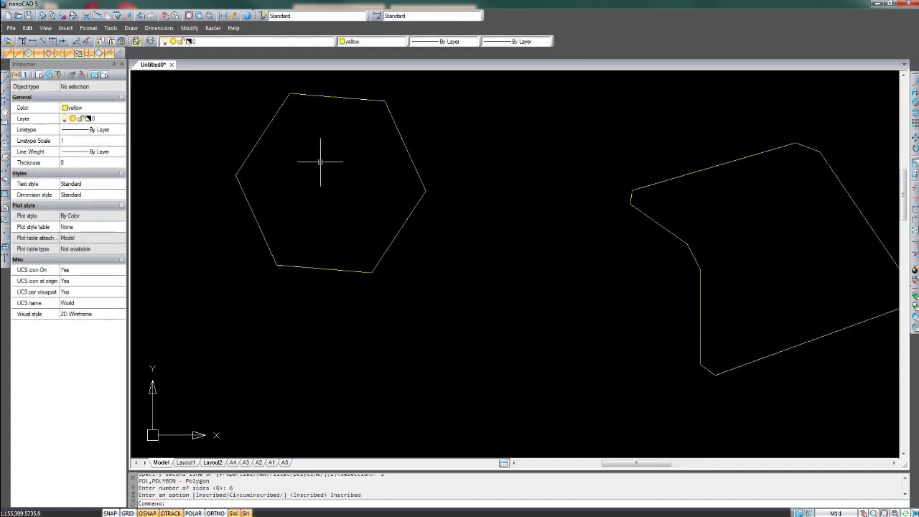
Step: Fillet all six hexagon corners at once with the current fillet settings, using the polyLine option
type("f")
key("Return")
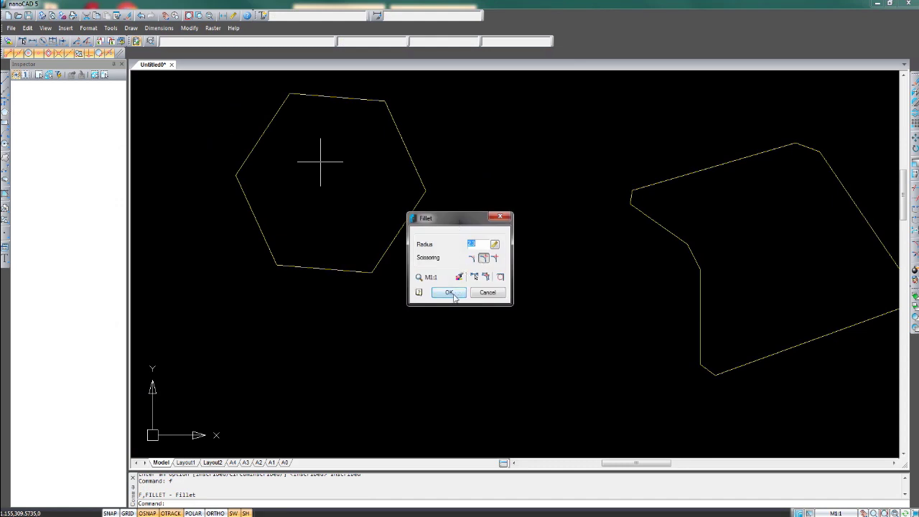
left_click(449, 293)
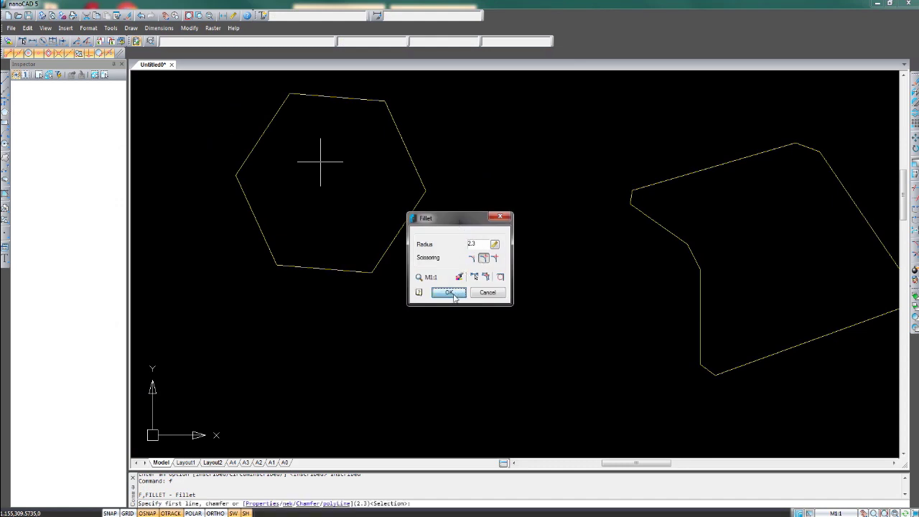
left_click(270, 120)
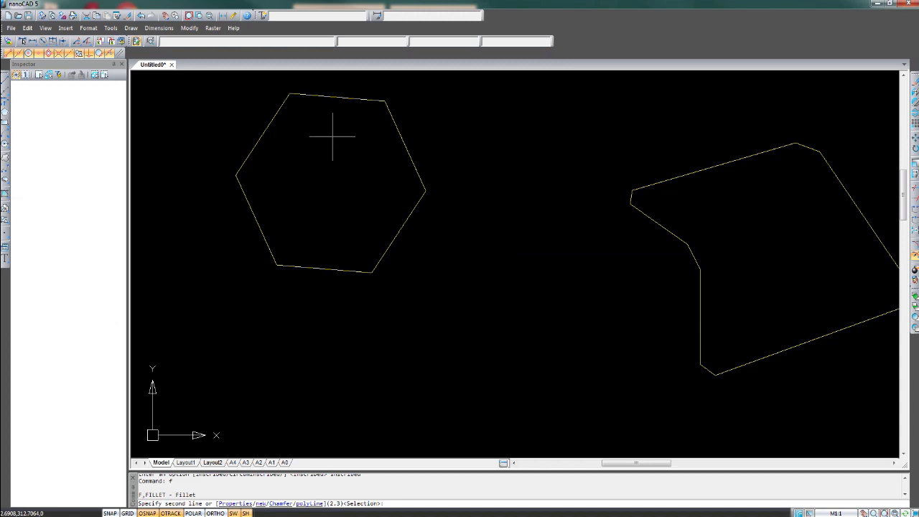
type("l")
key("Return")
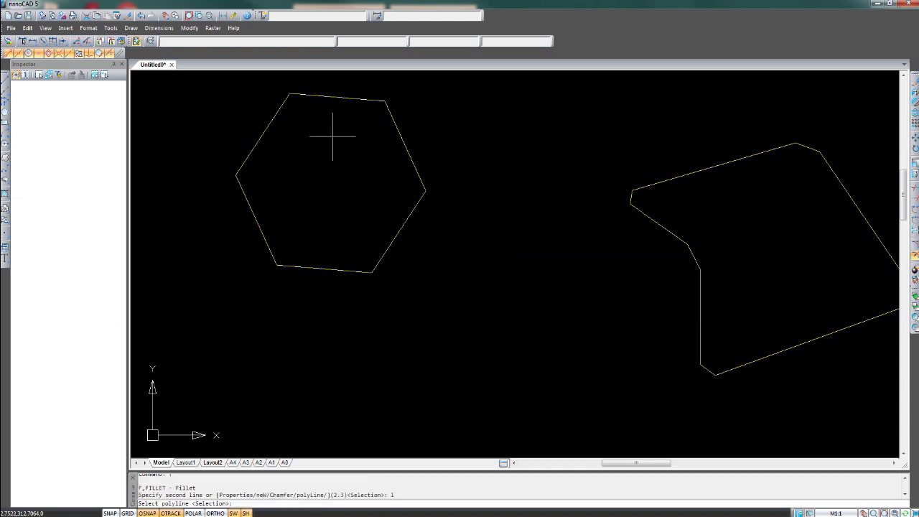
middle_click_drag(332, 136, 371, 177)
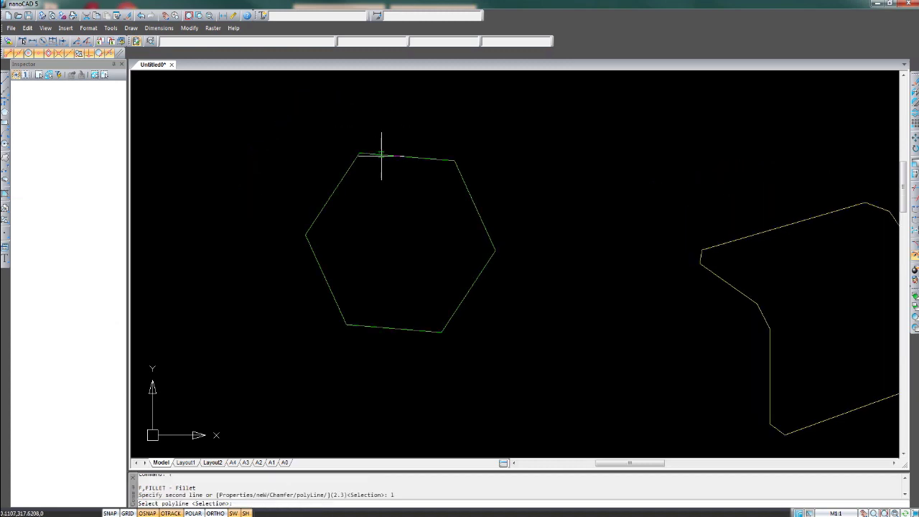
left_click(381, 155)
scroll(373, 191, "up", 2)
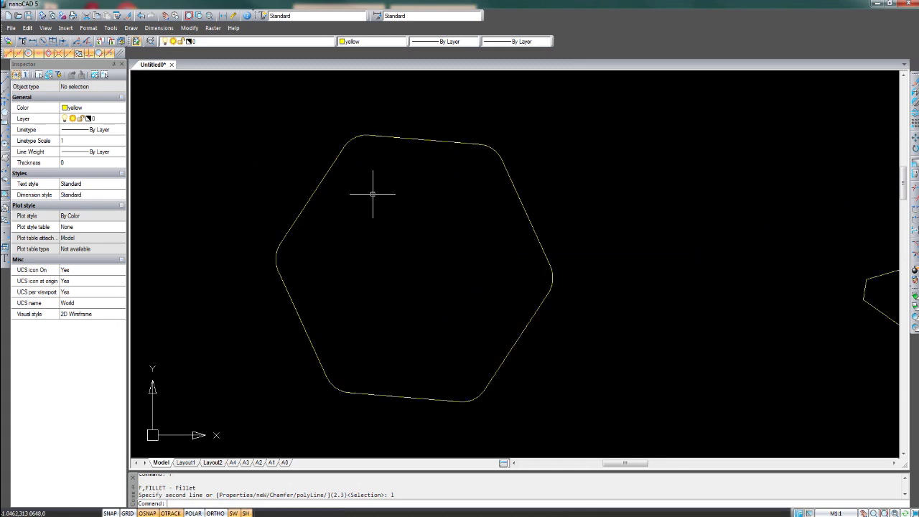